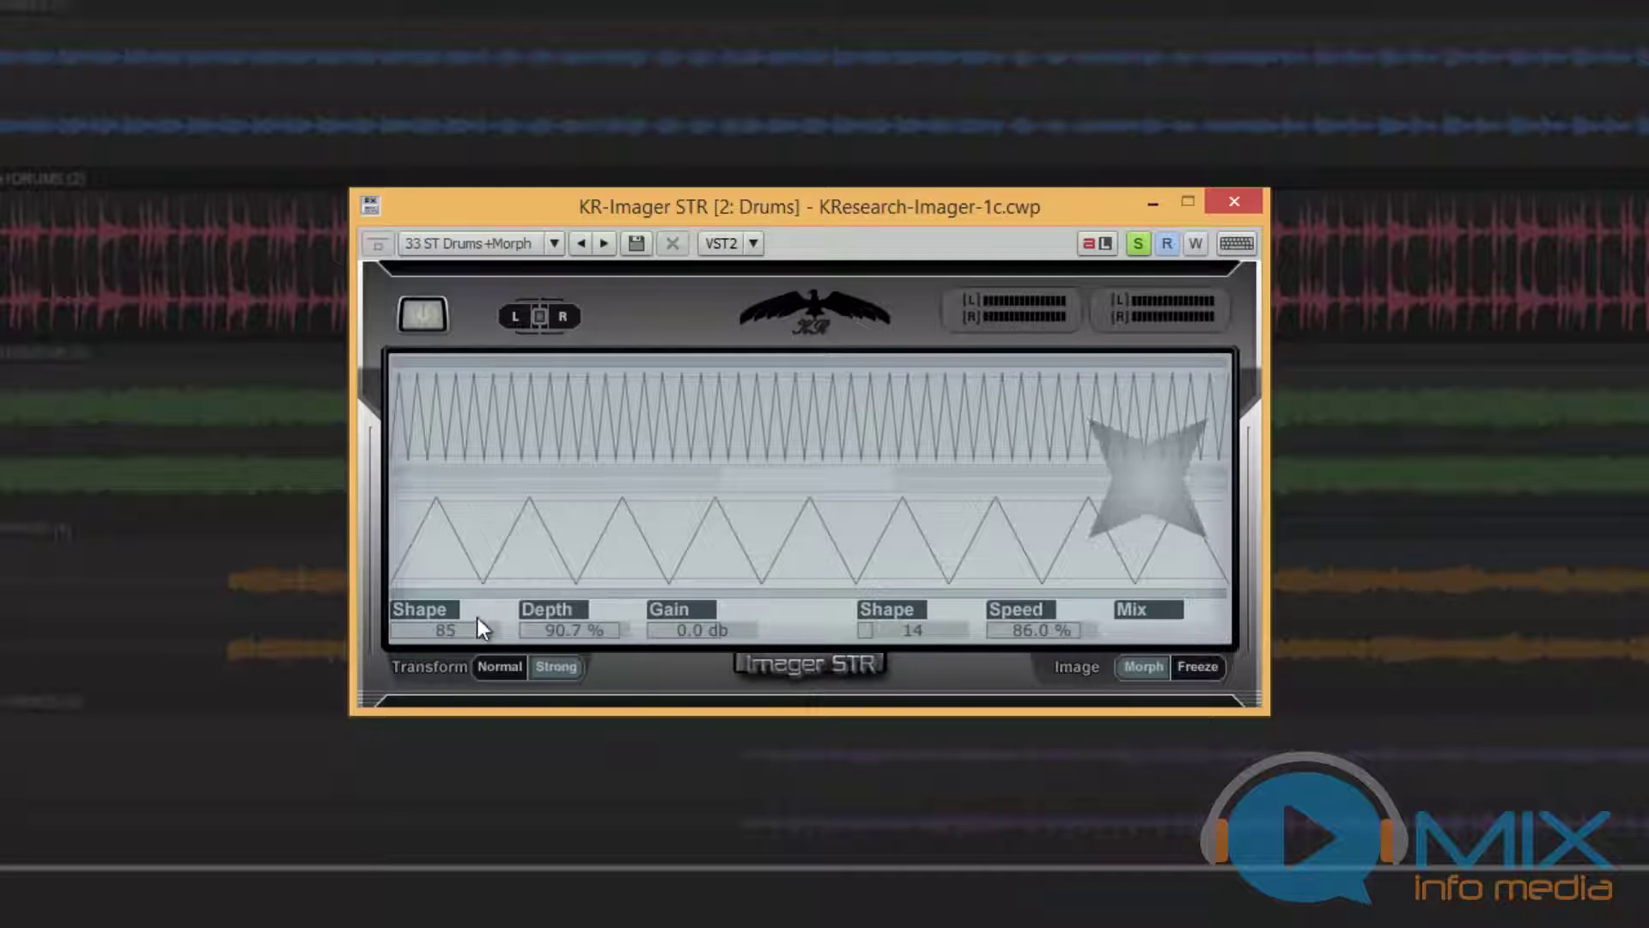
# Dial the drum KR-Imager STR to transform Shape 92, image Shape 15 and Depth 93.0%
pyautogui.scroll(5, 477, 636)
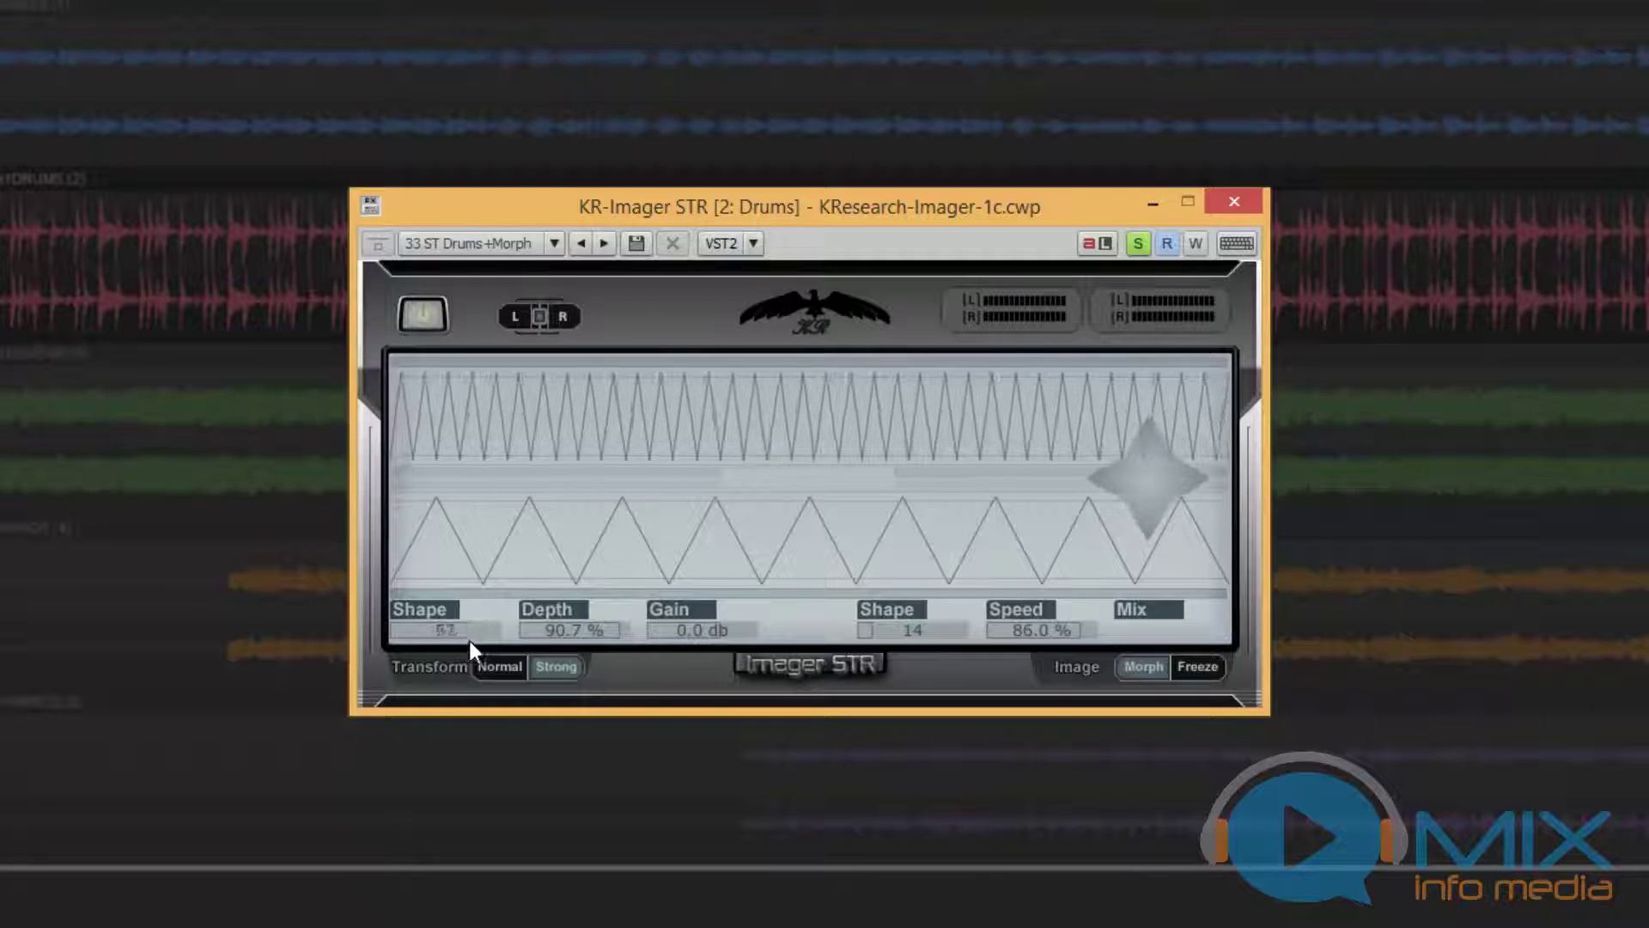
pyautogui.scroll(2, 490, 634)
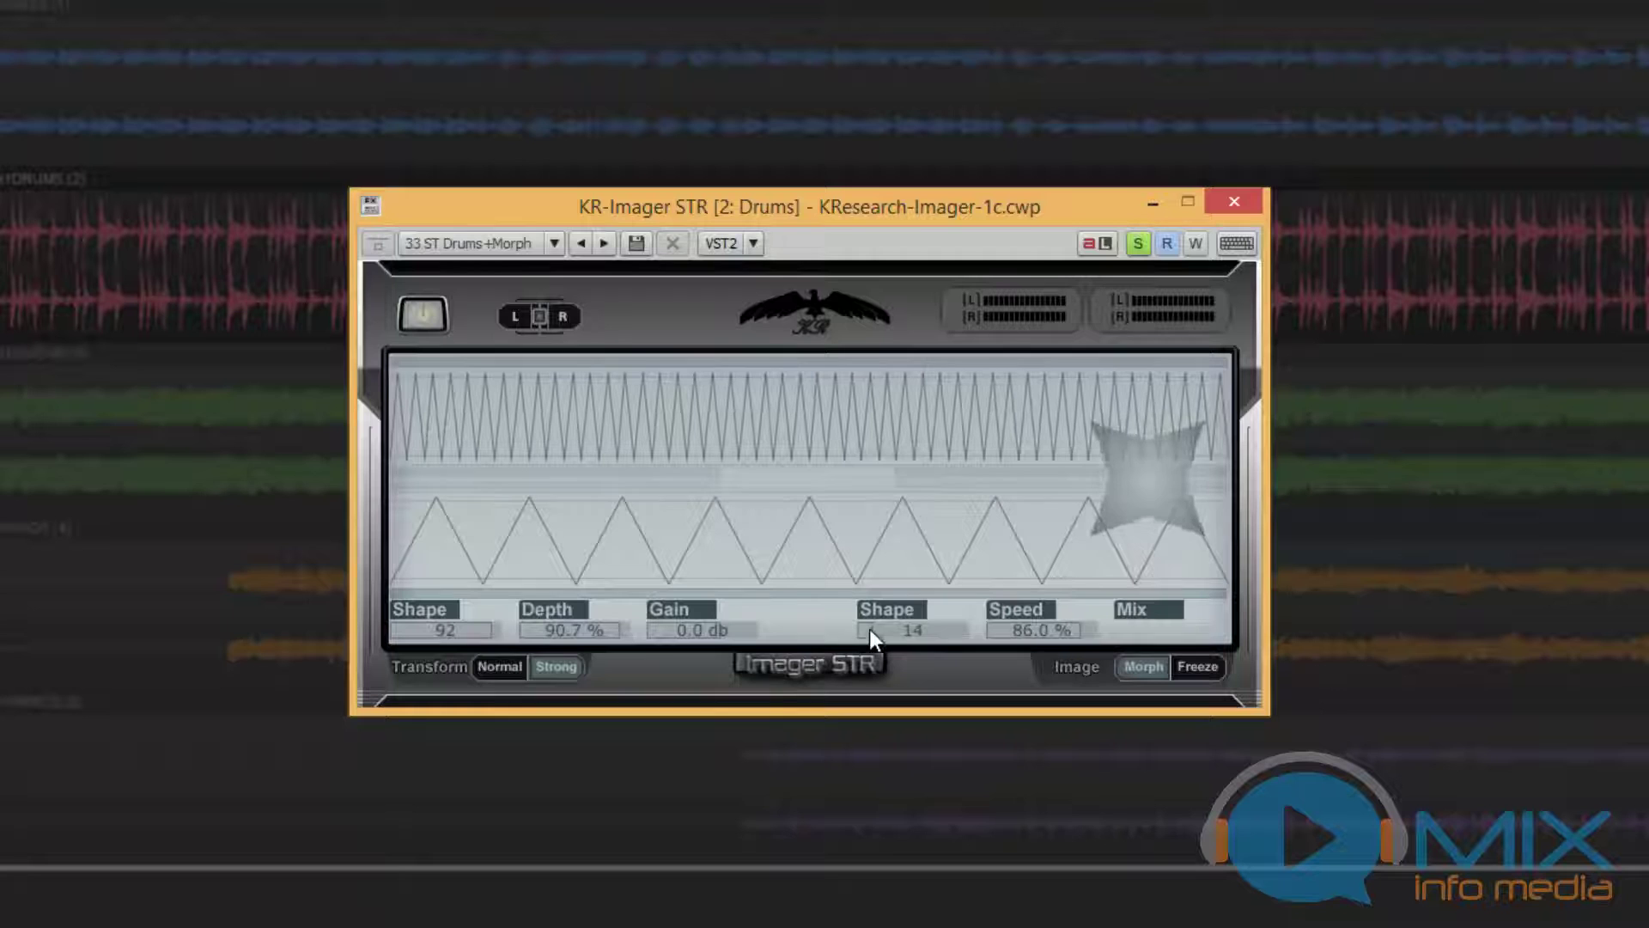
pyautogui.scroll(20, 874, 629)
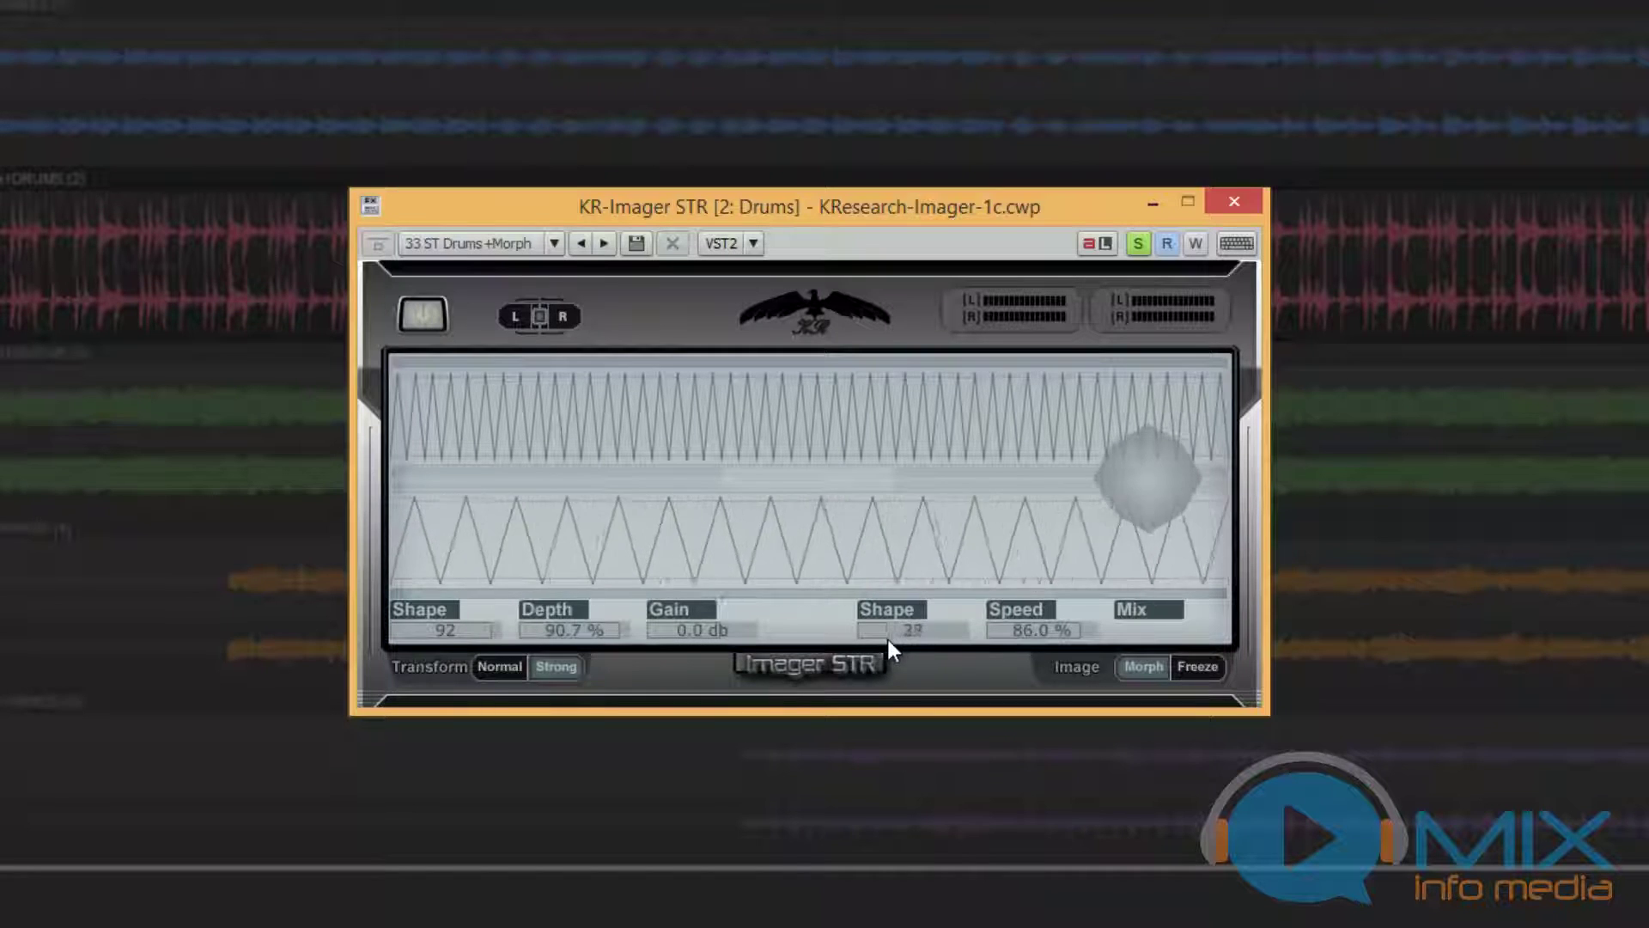
pyautogui.scroll(-20, 885, 640)
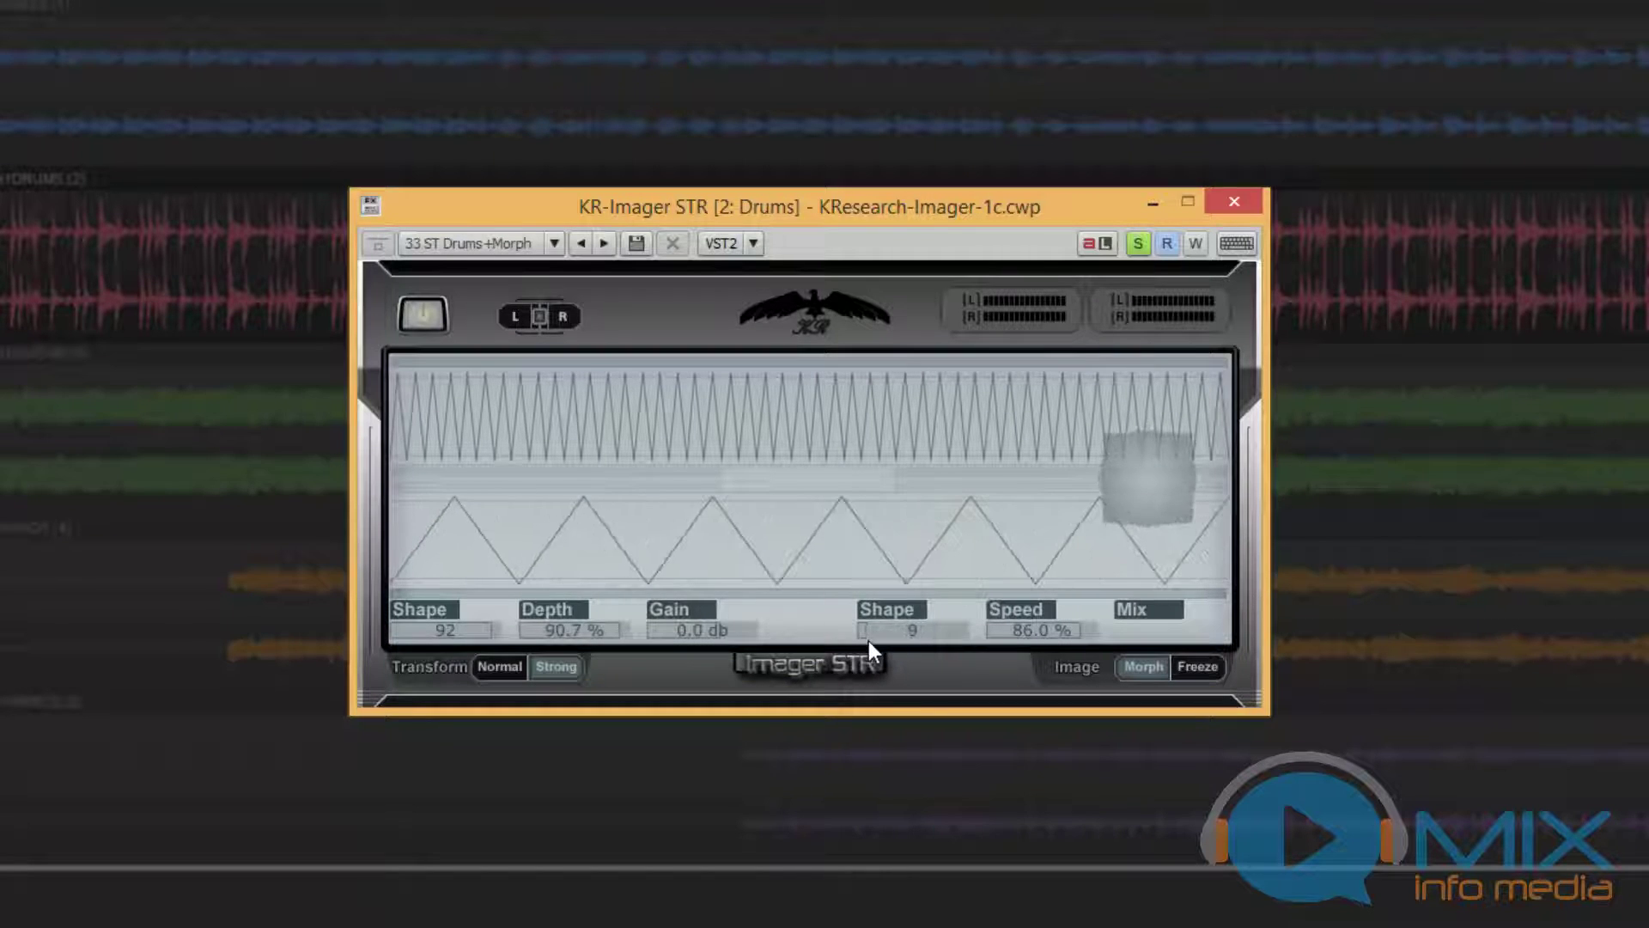
pyautogui.scroll(4, 868, 641)
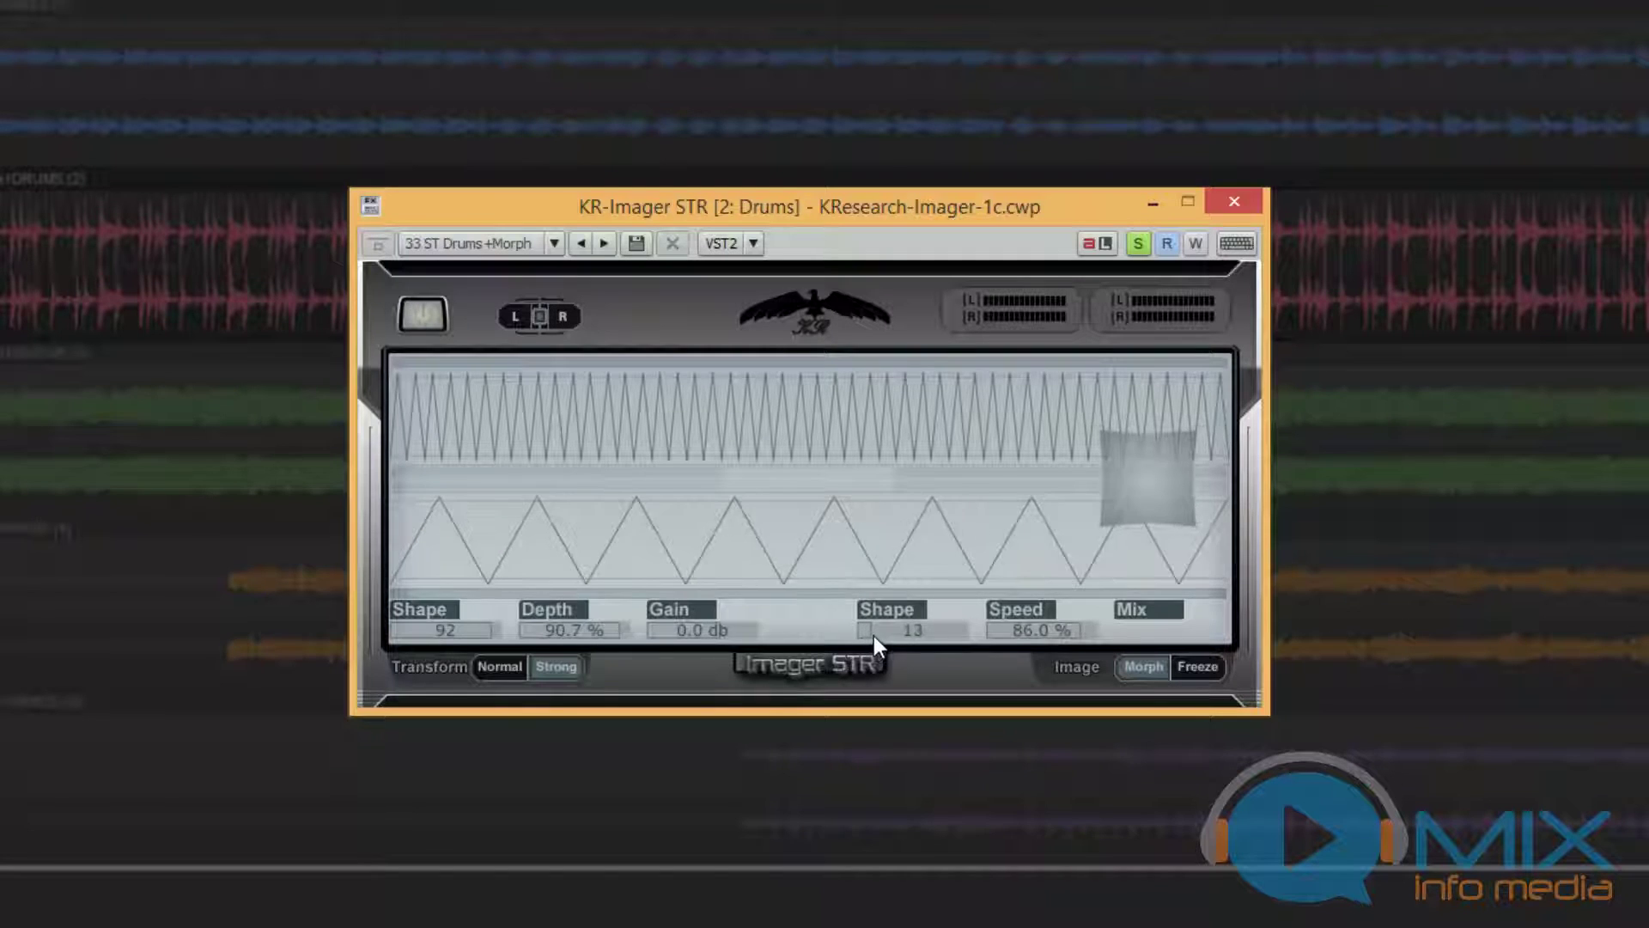
pyautogui.scroll(2, 874, 636)
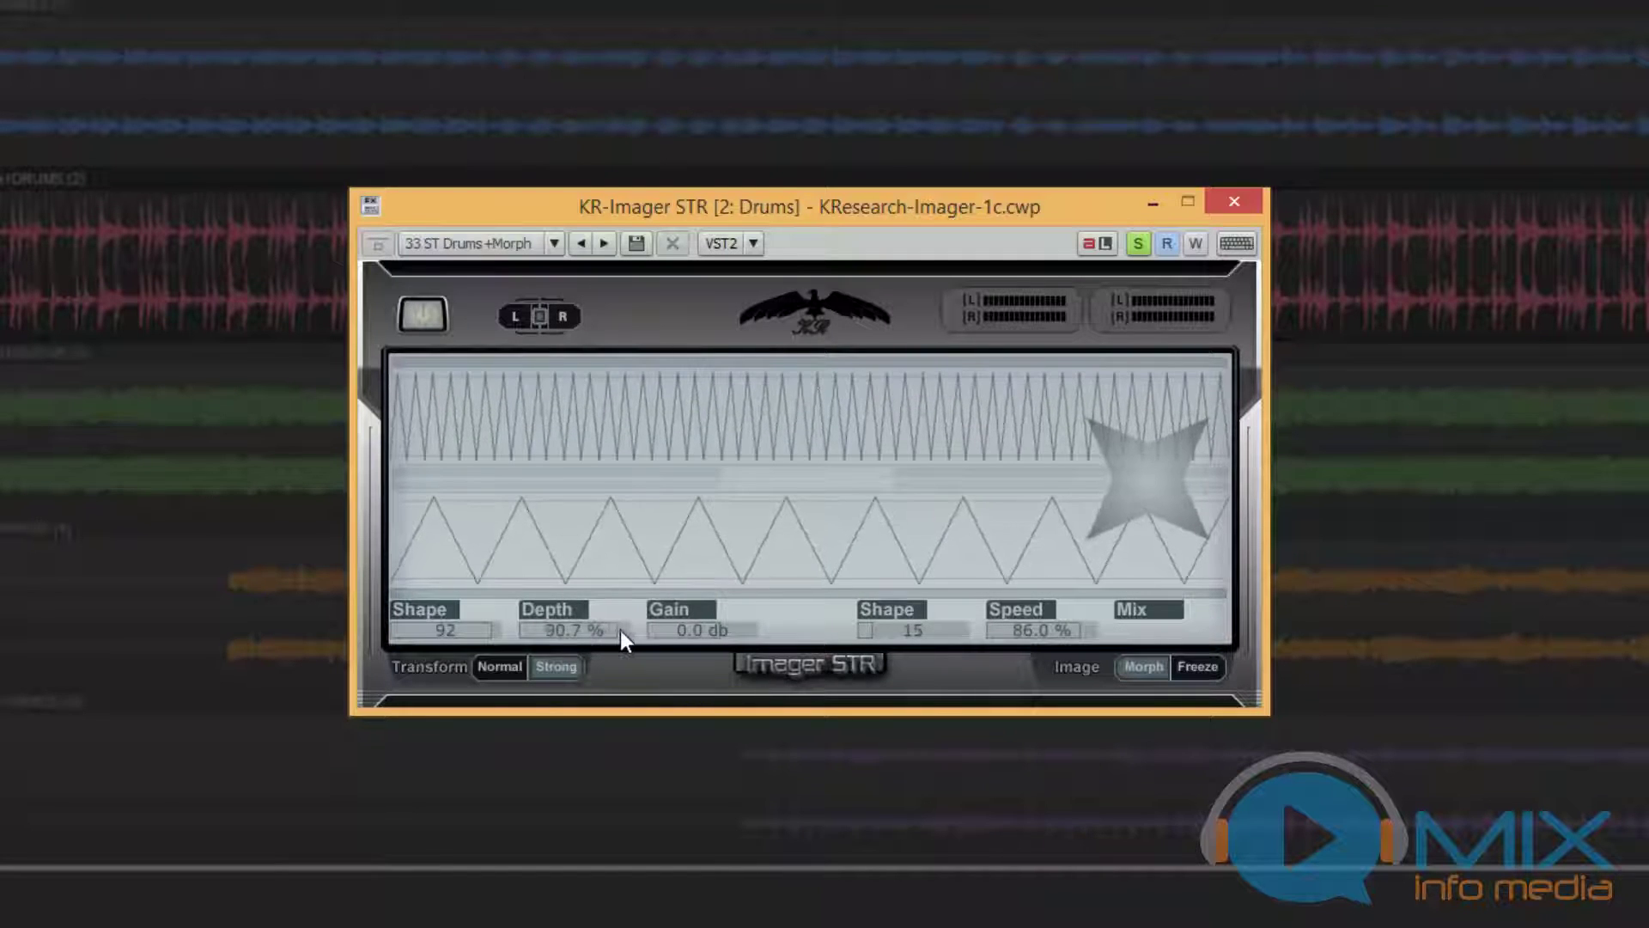
pyautogui.scroll(2, 621, 630)
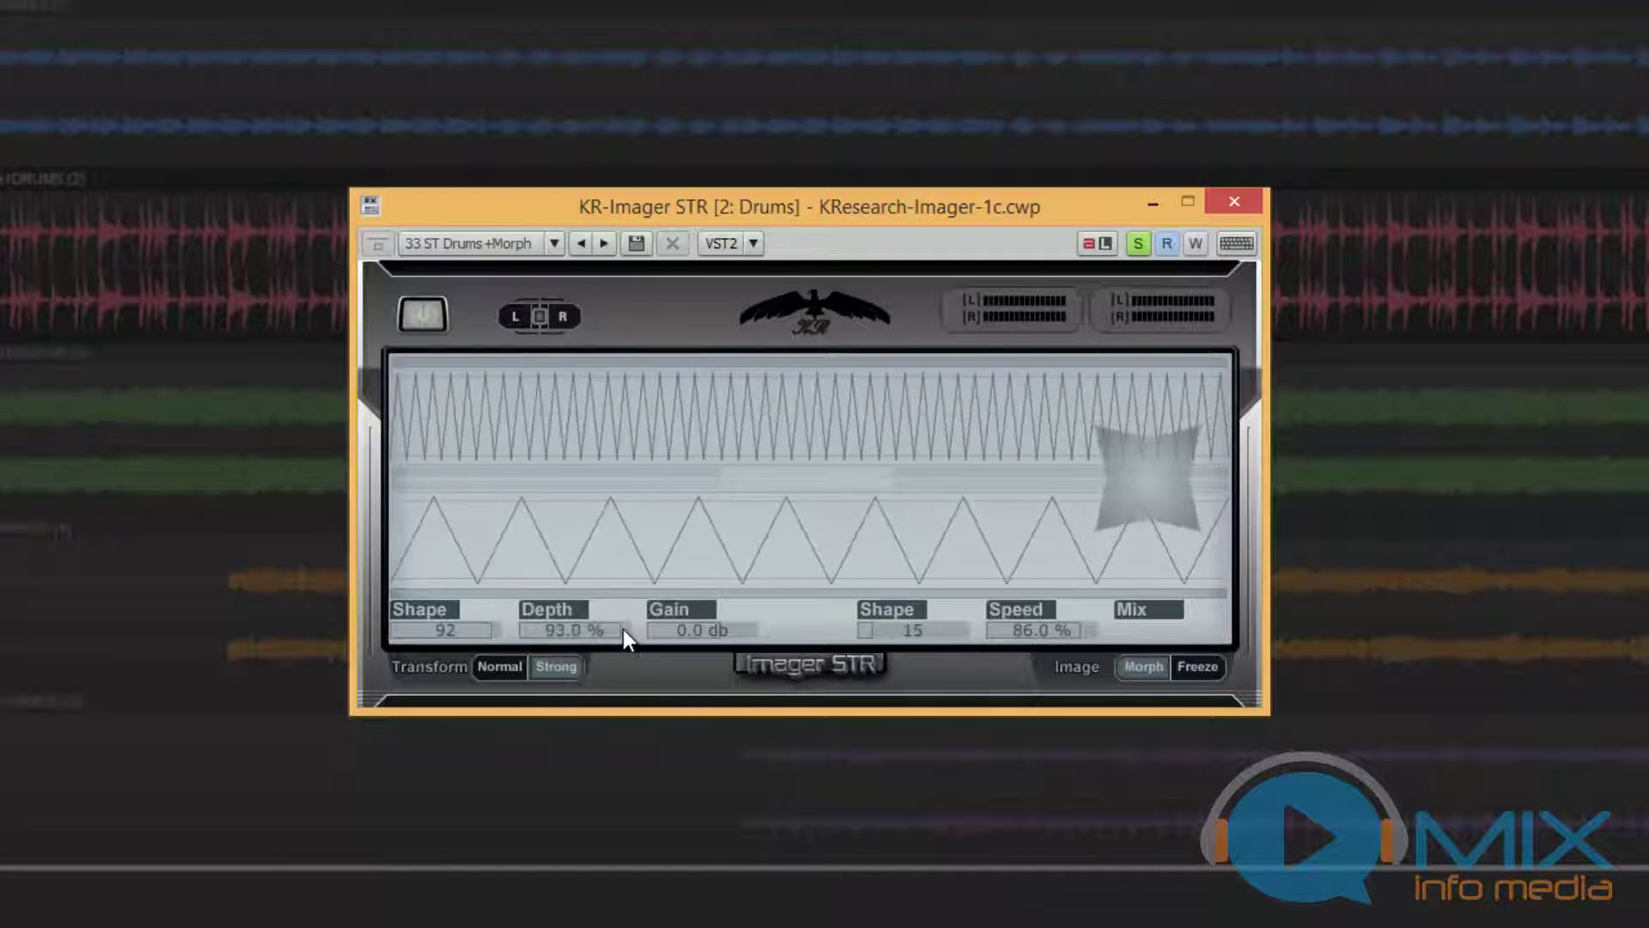
# Audition Normal then Strong modes, drop Speed to 82.6%, then try Freeze and return to Morph
pyautogui.click(498, 670)
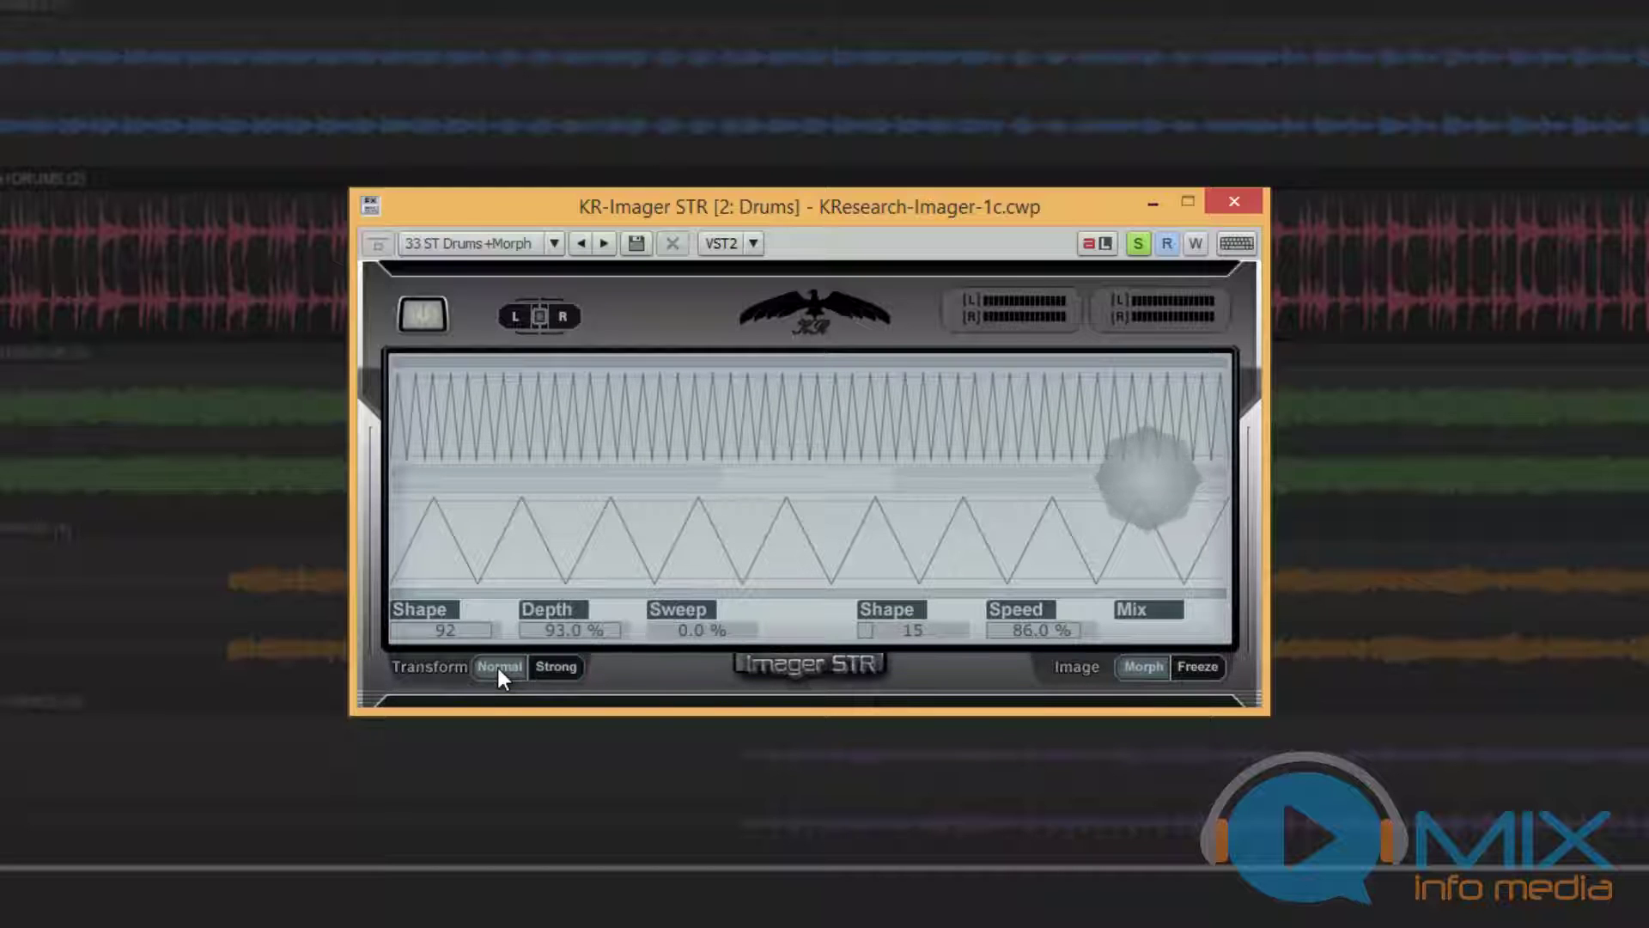
pyautogui.click(560, 670)
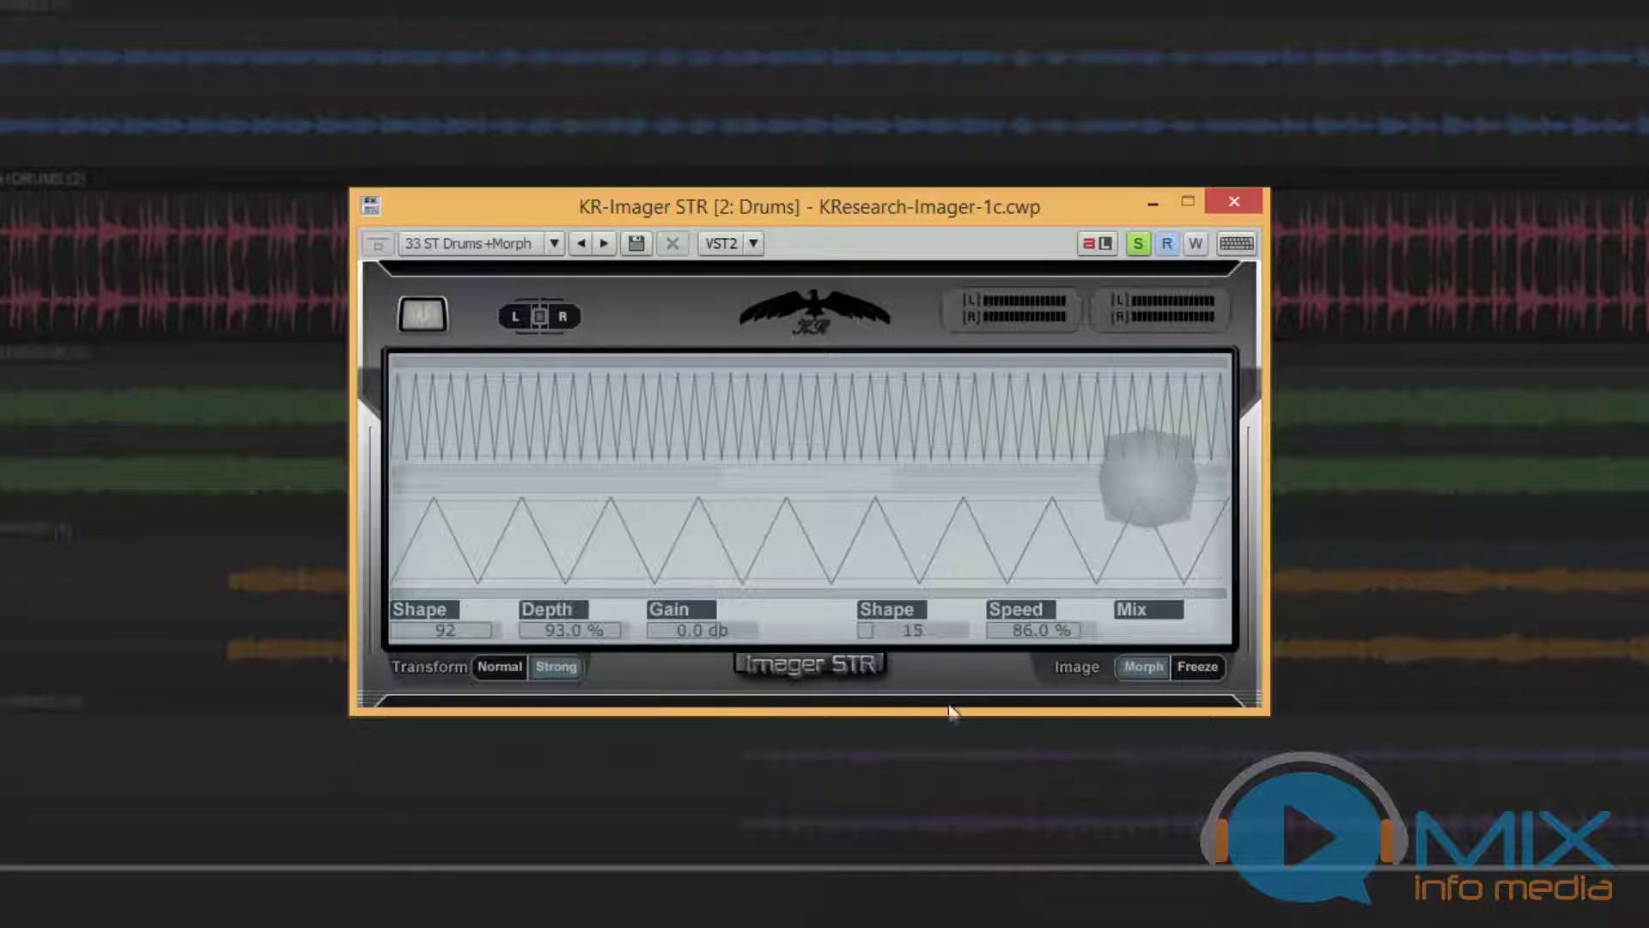
pyautogui.moveTo(1077, 631)
pyautogui.mouseDown()
pyautogui.moveTo(1008, 641)
pyautogui.moveTo(1079, 636)
pyautogui.mouseUp()
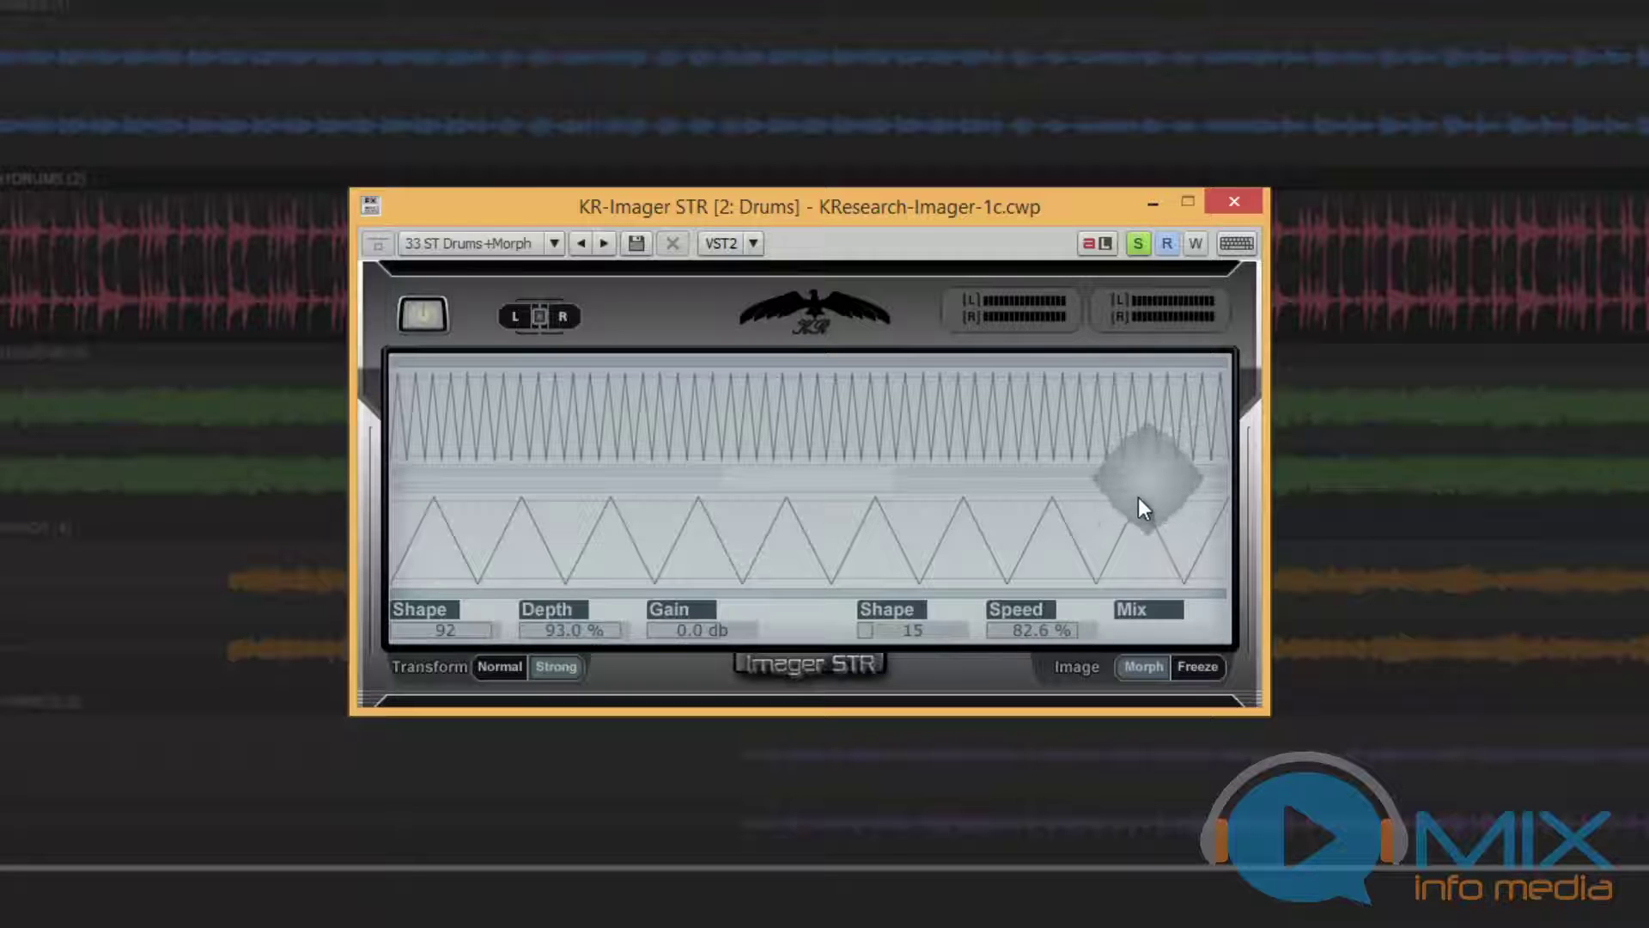
pyautogui.click(1197, 666)
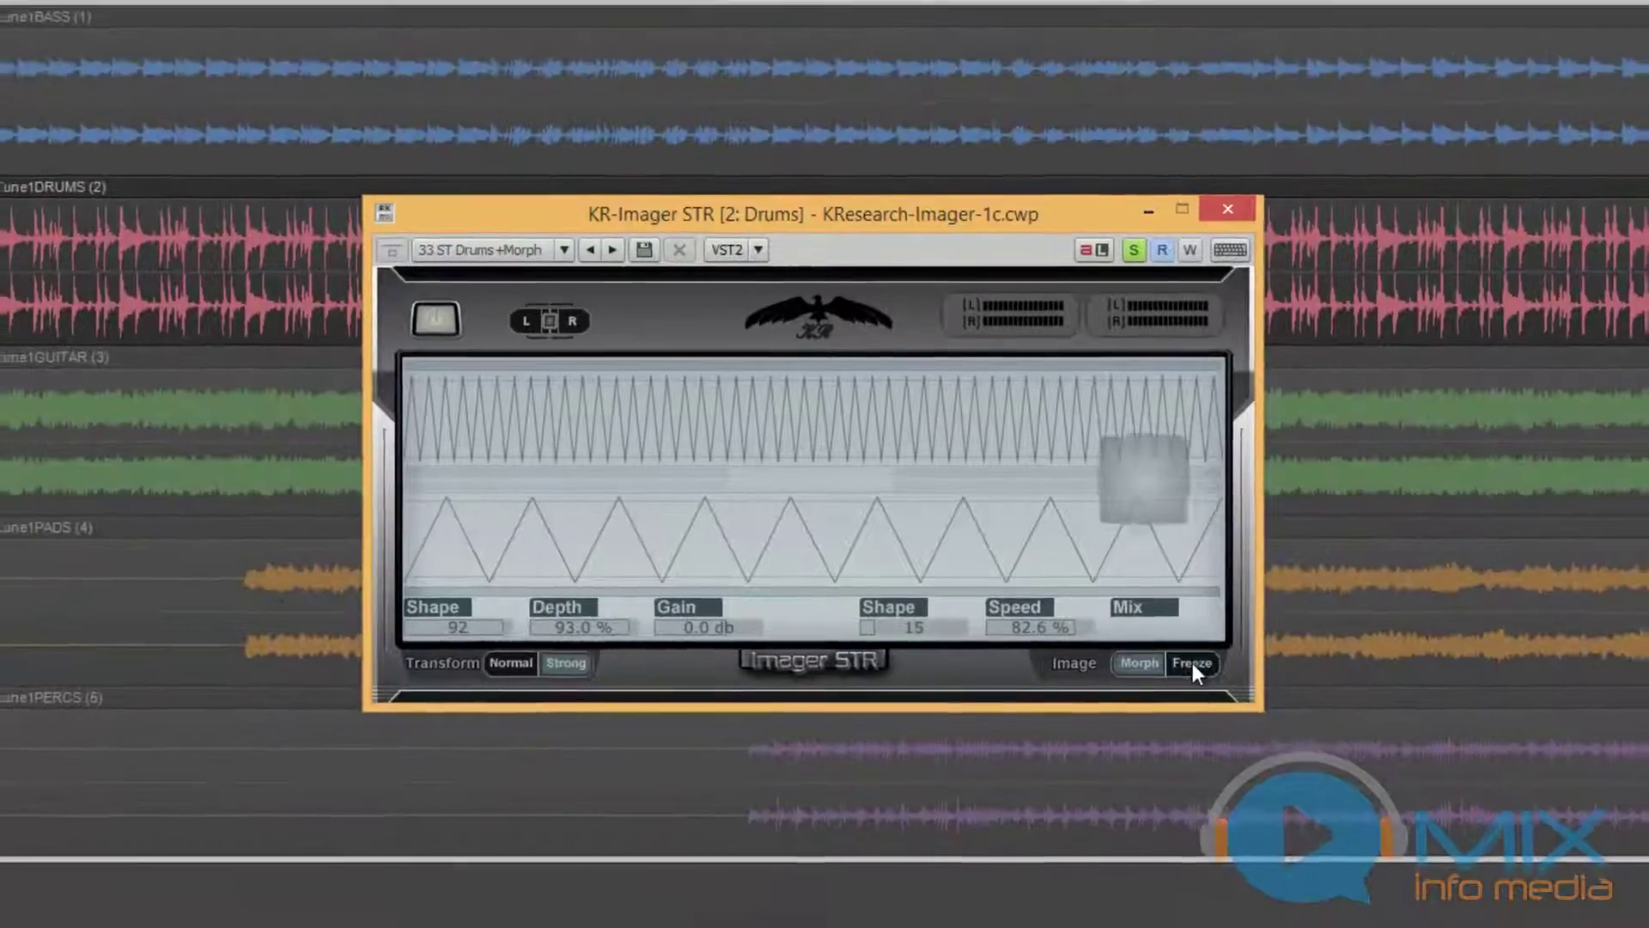
pyautogui.click(1197, 667)
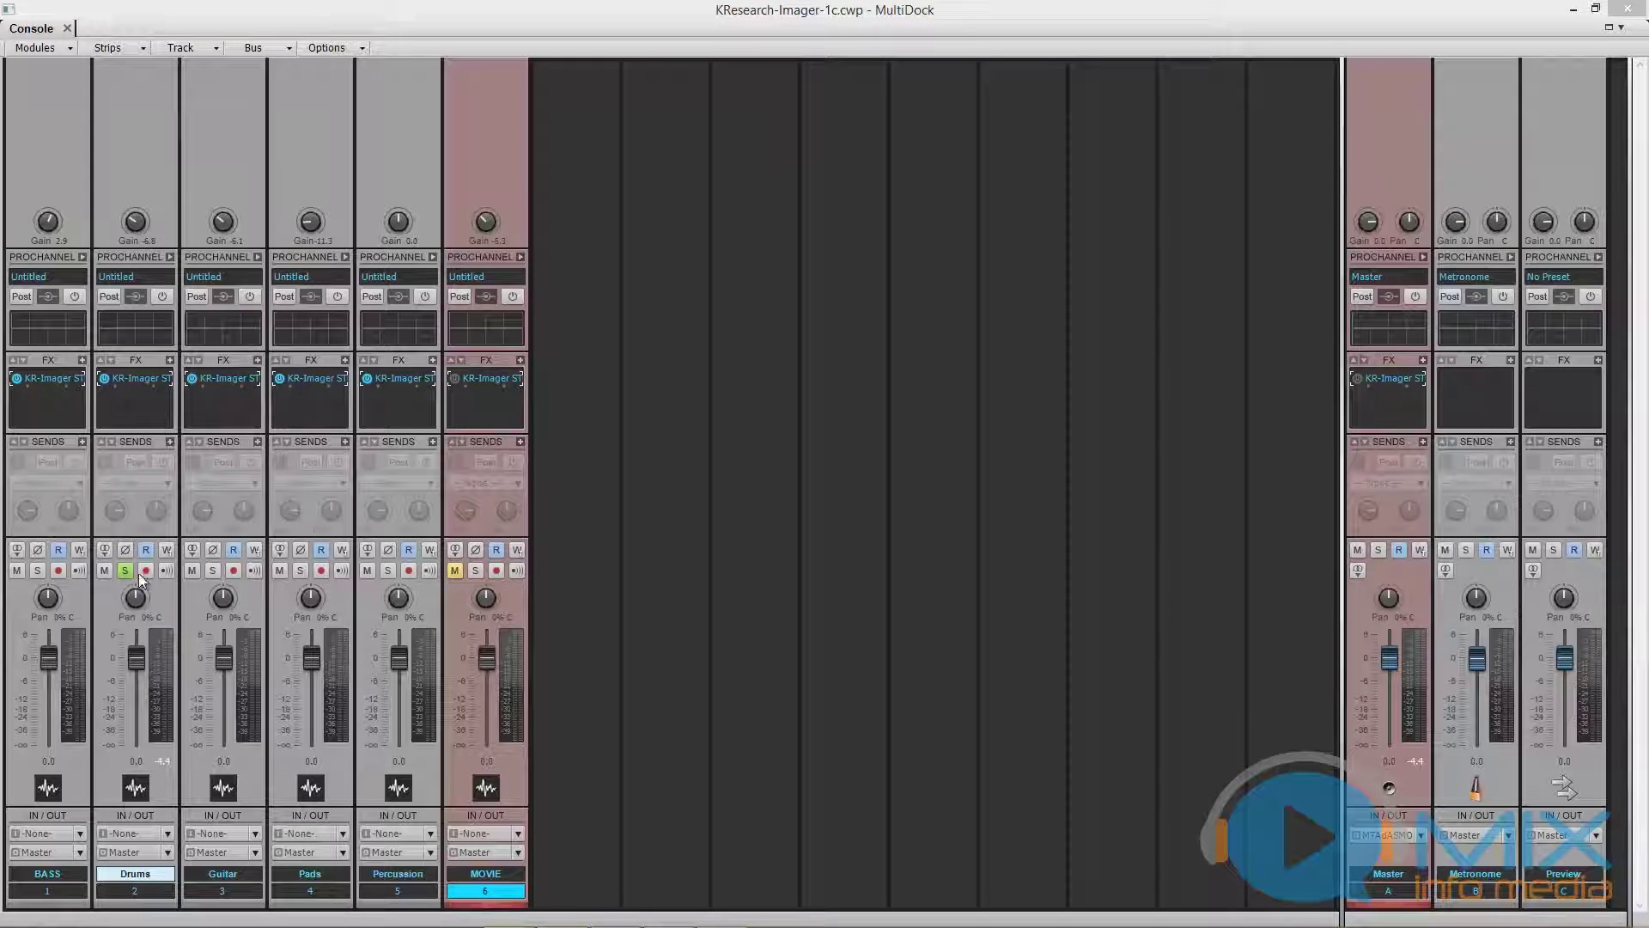
# Reopen the Drums strip's KR-Imager STR from the Console and switch the plugin off
pyautogui.doubleClick(144, 379)
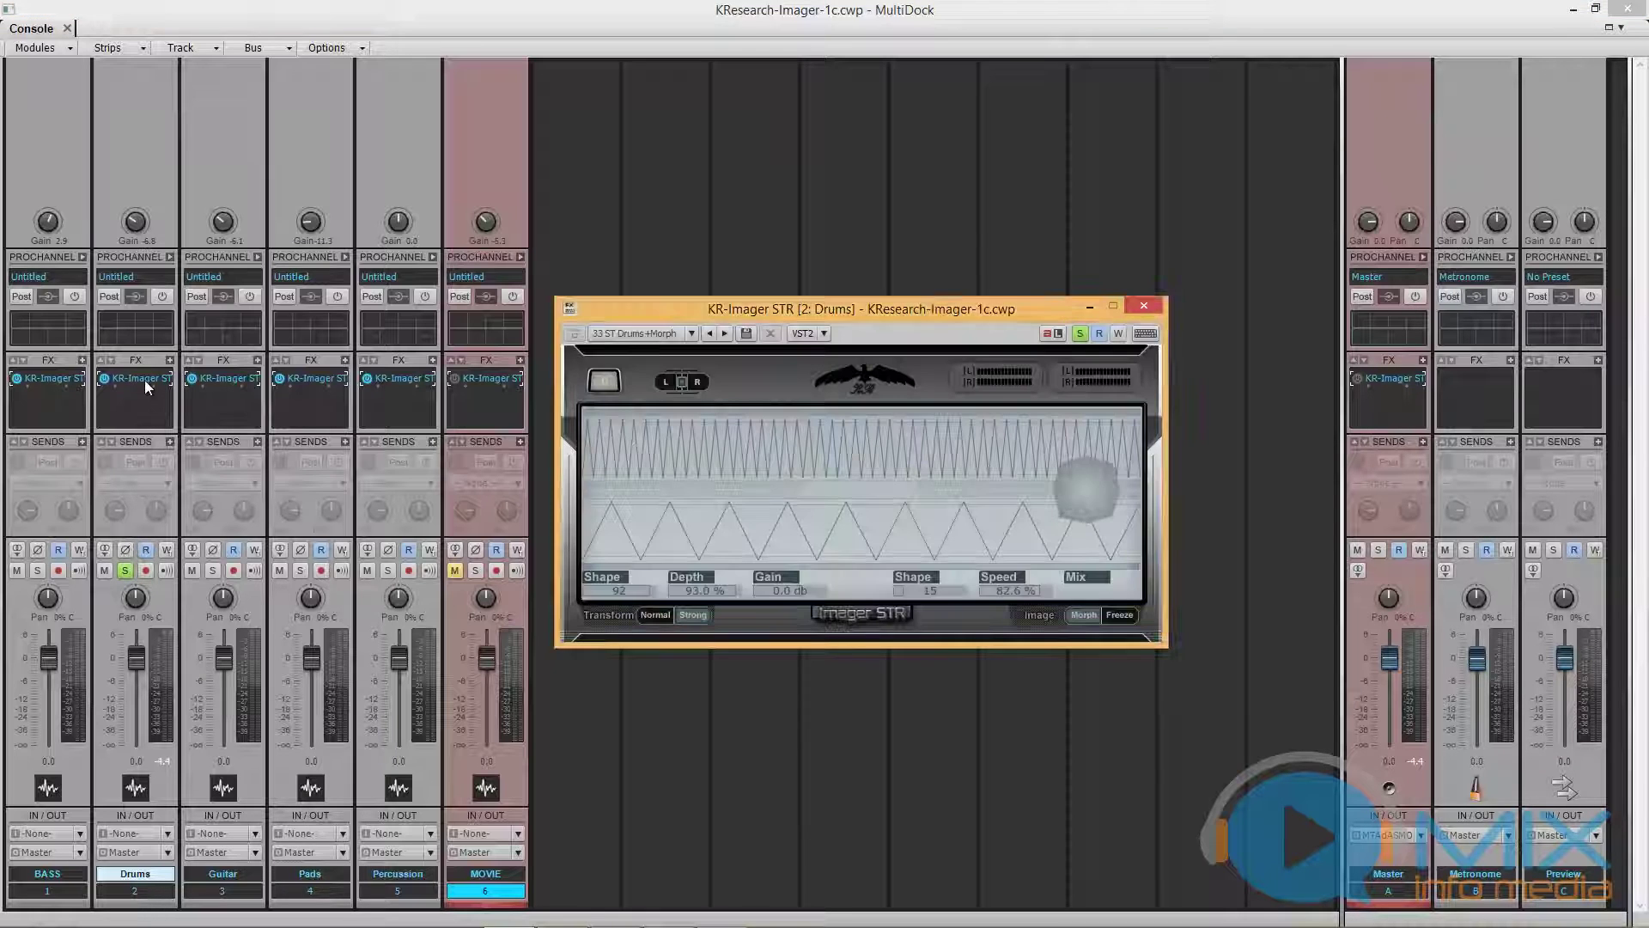
pyautogui.click(606, 384)
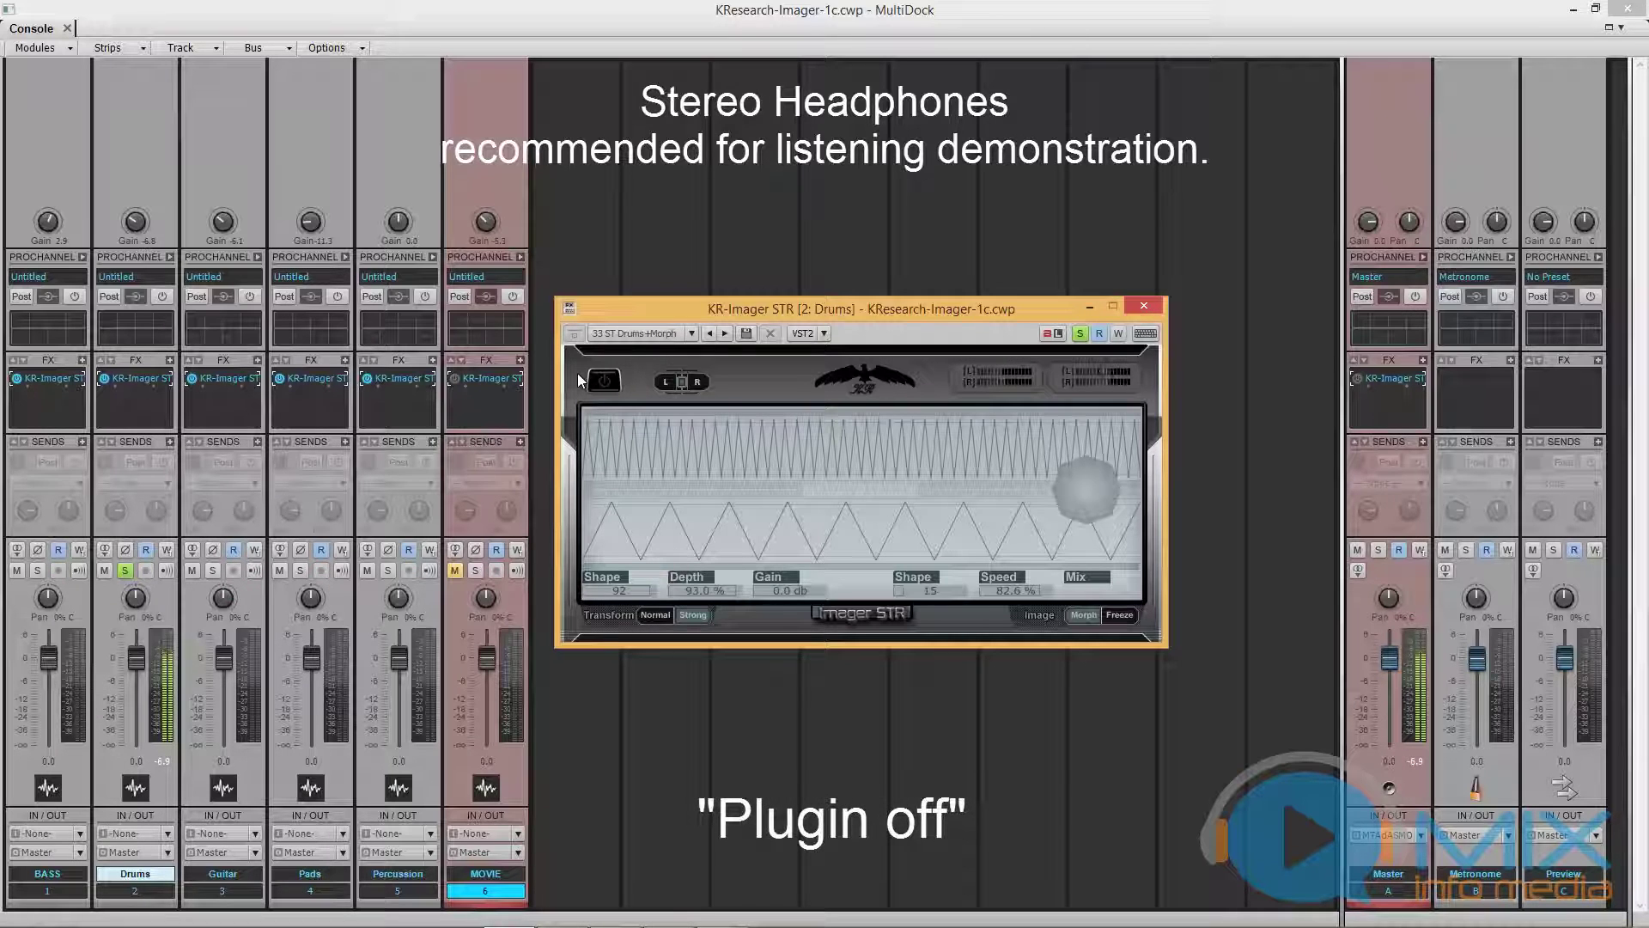
# A/B the drums with the imager bypassed twice, leave it on, and show the preset list
pyautogui.click(600, 384)
pyautogui.click(605, 383)
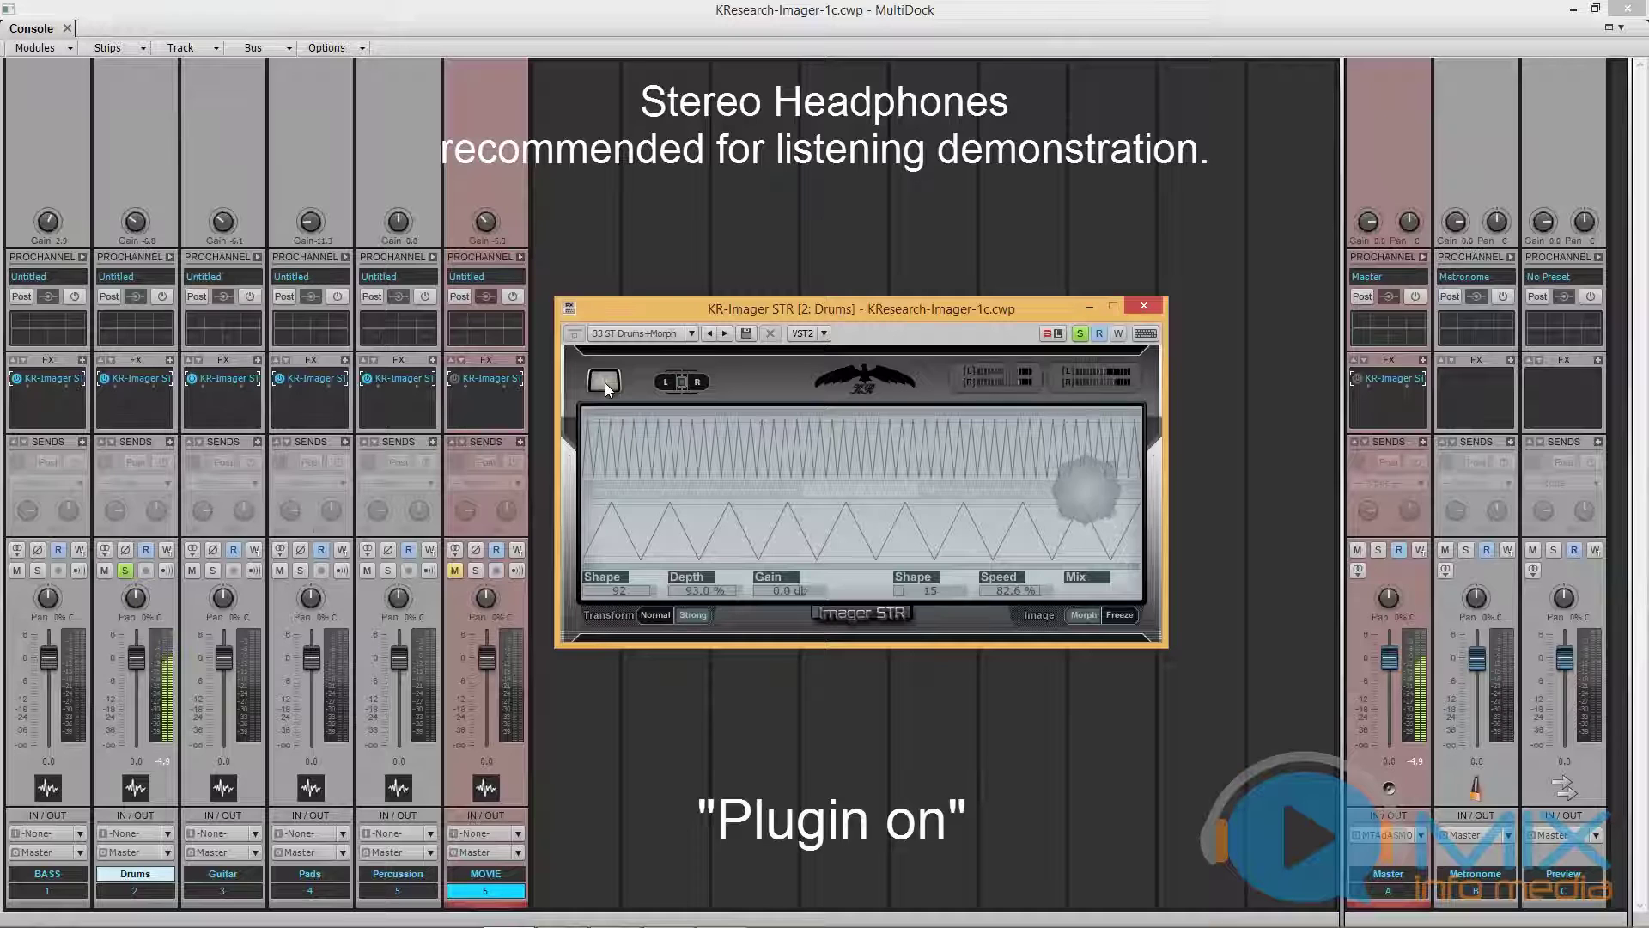
pyautogui.click(605, 383)
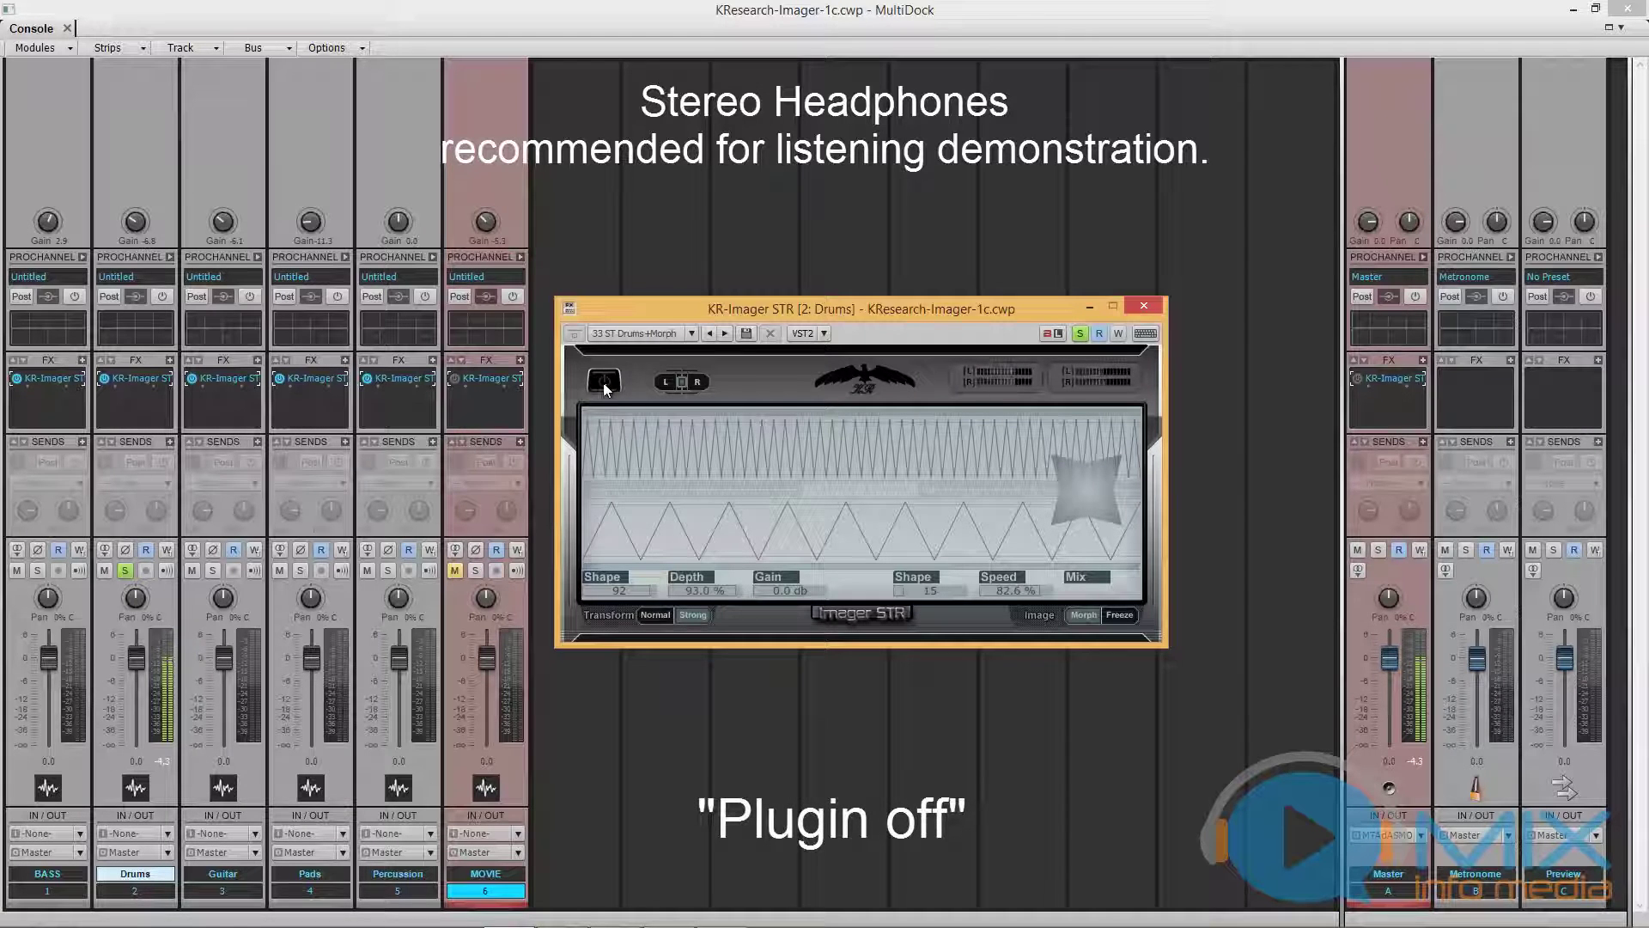
pyautogui.click(605, 384)
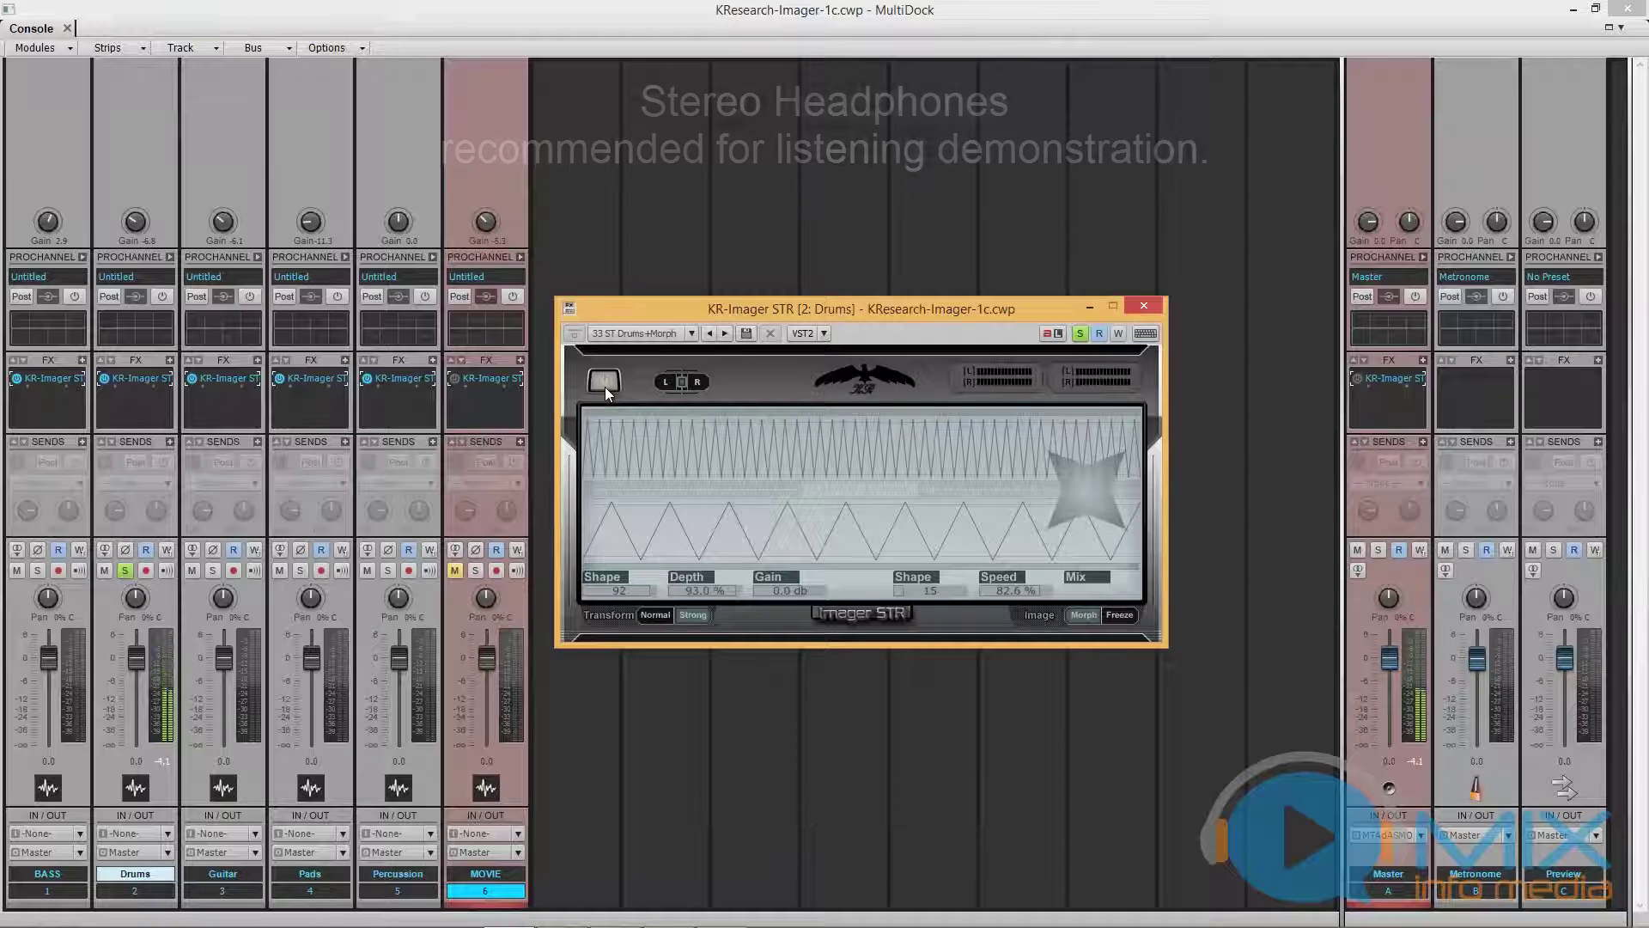
pyautogui.click(691, 334)
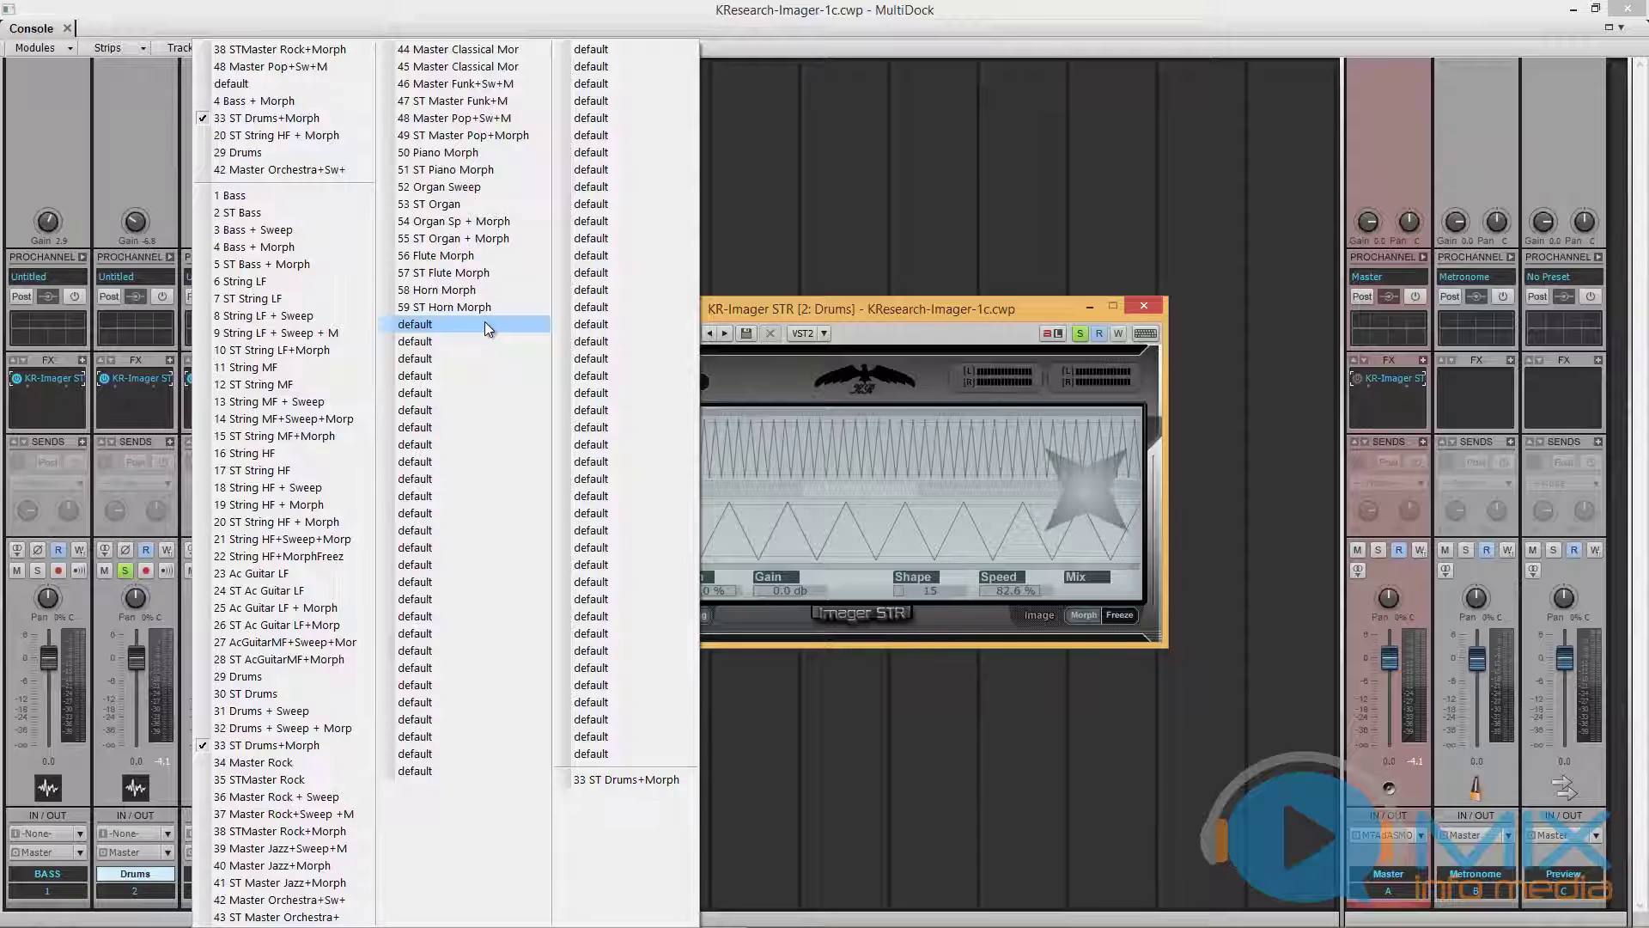
# Dismiss the preset list keeping 33 ST Drums+Morph, and unsolo the Drums track
pyautogui.click(754, 309)
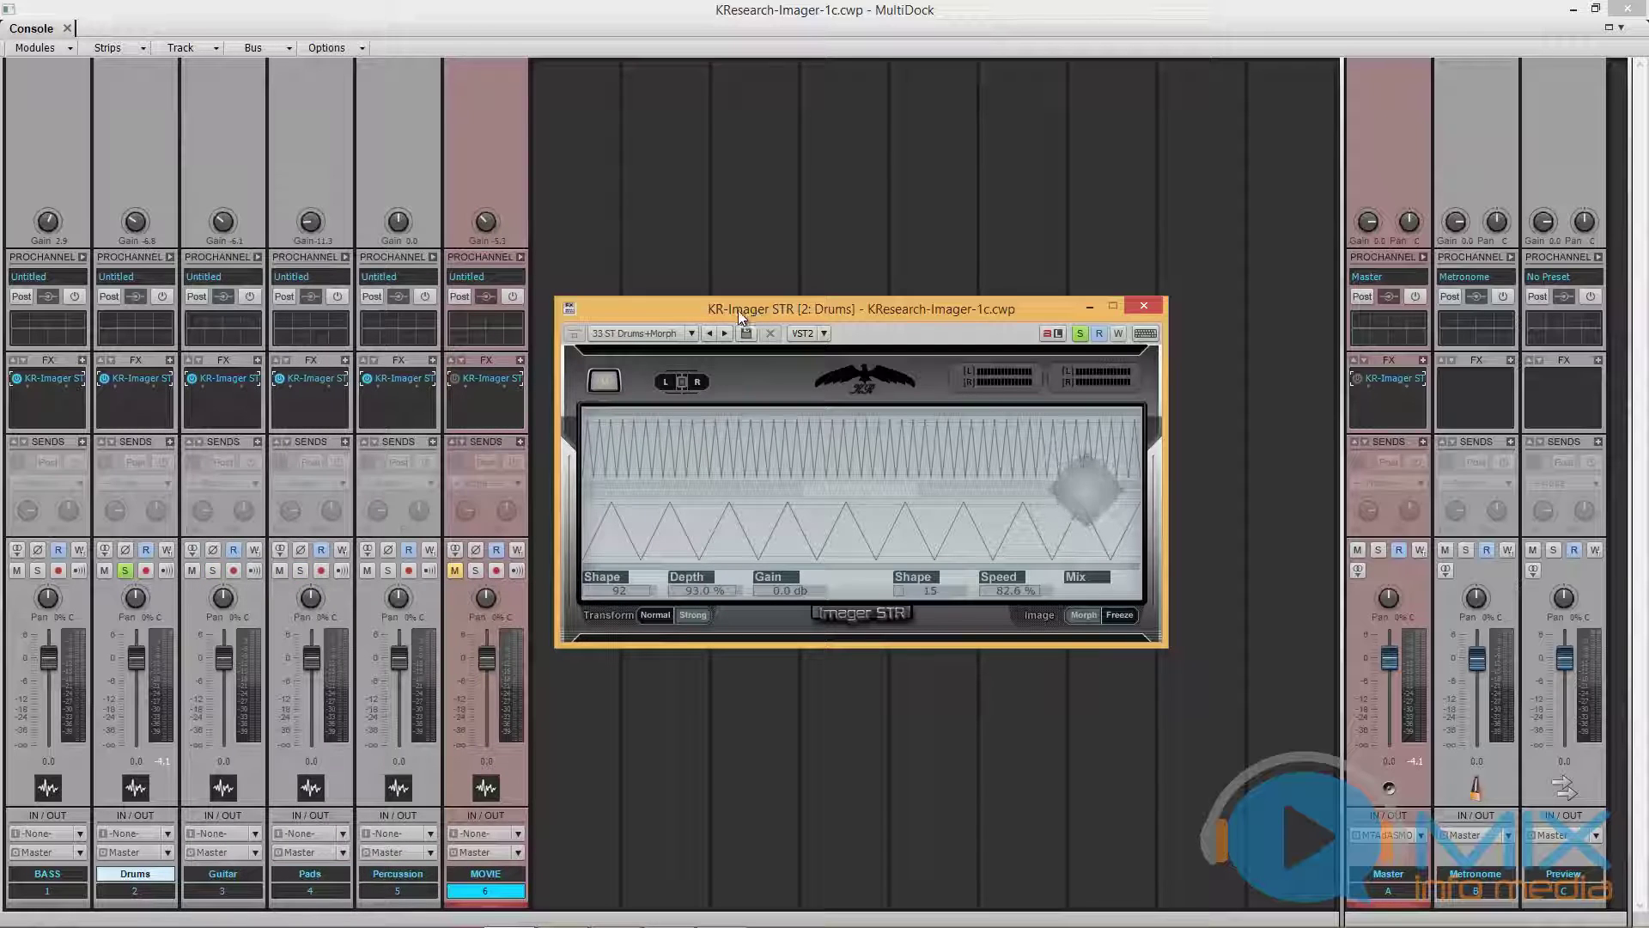
pyautogui.click(123, 572)
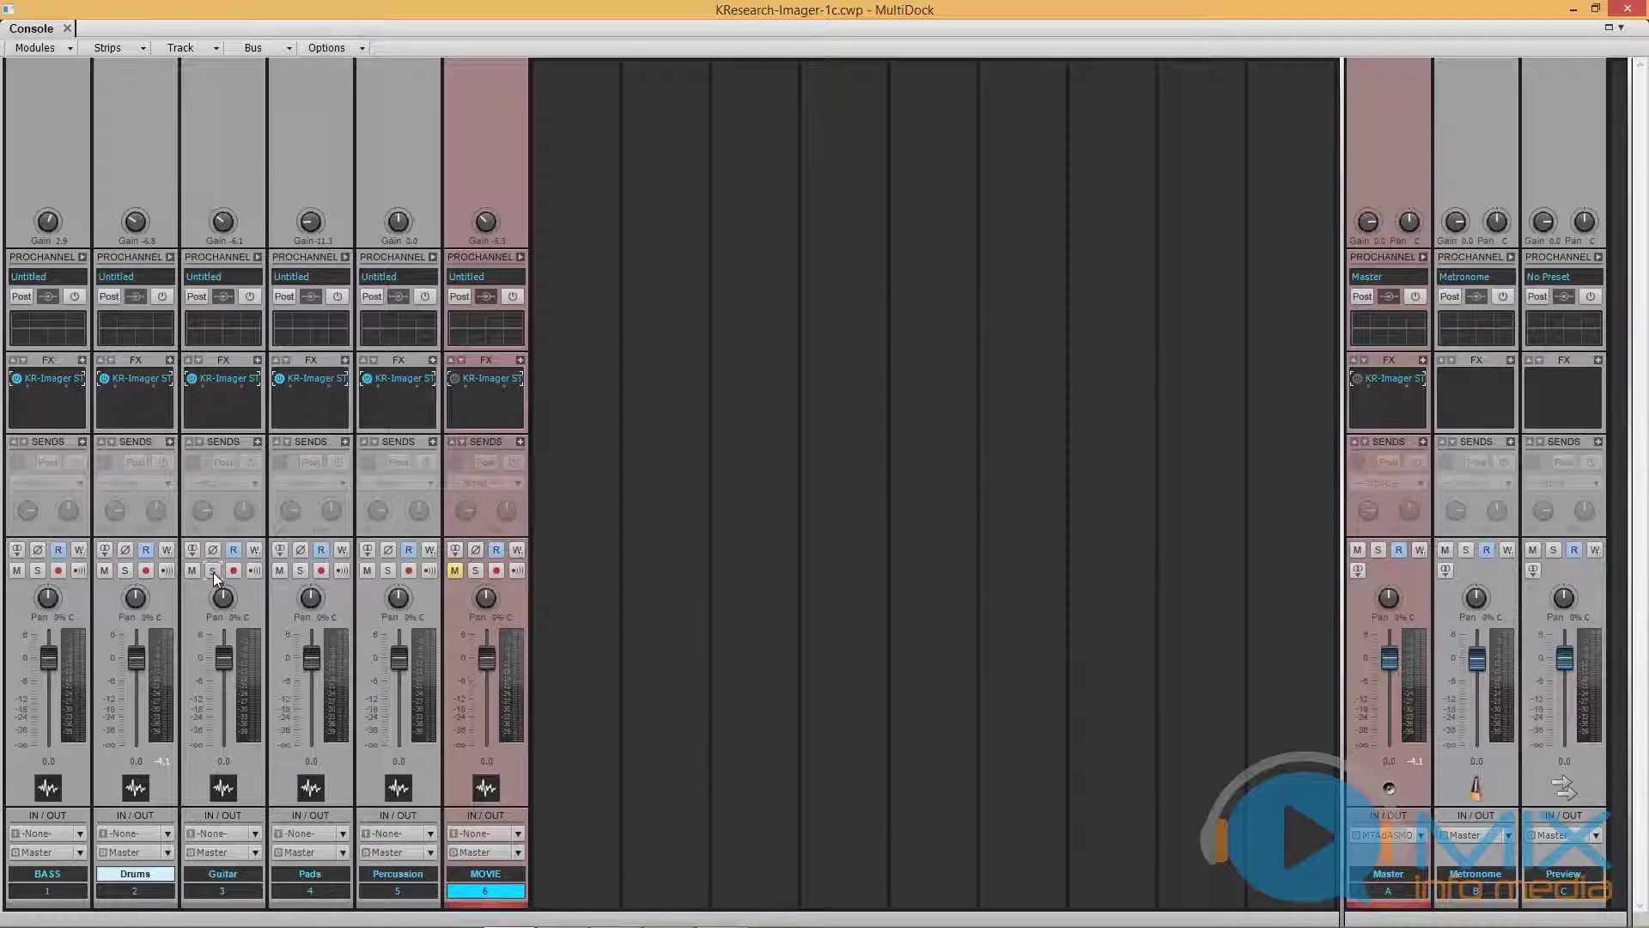
# Play the guitar, A/B its KR-Imager STR off and on twice, then try Strong and return to Normal
pyautogui.doubleClick(220, 380)
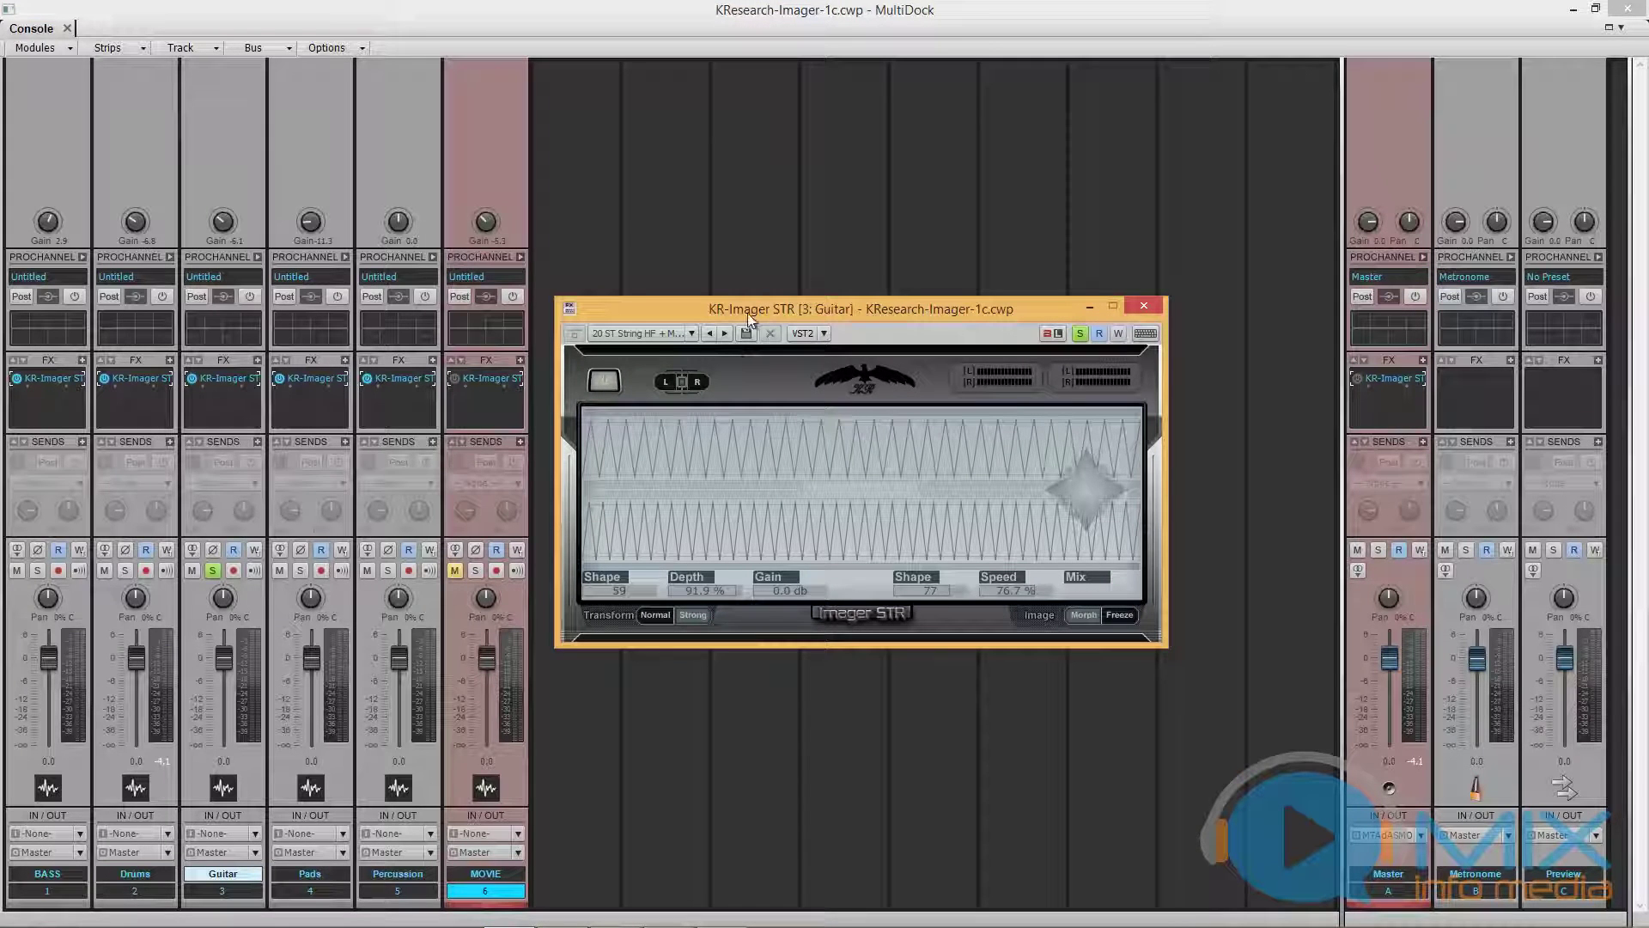
pyautogui.click(600, 381)
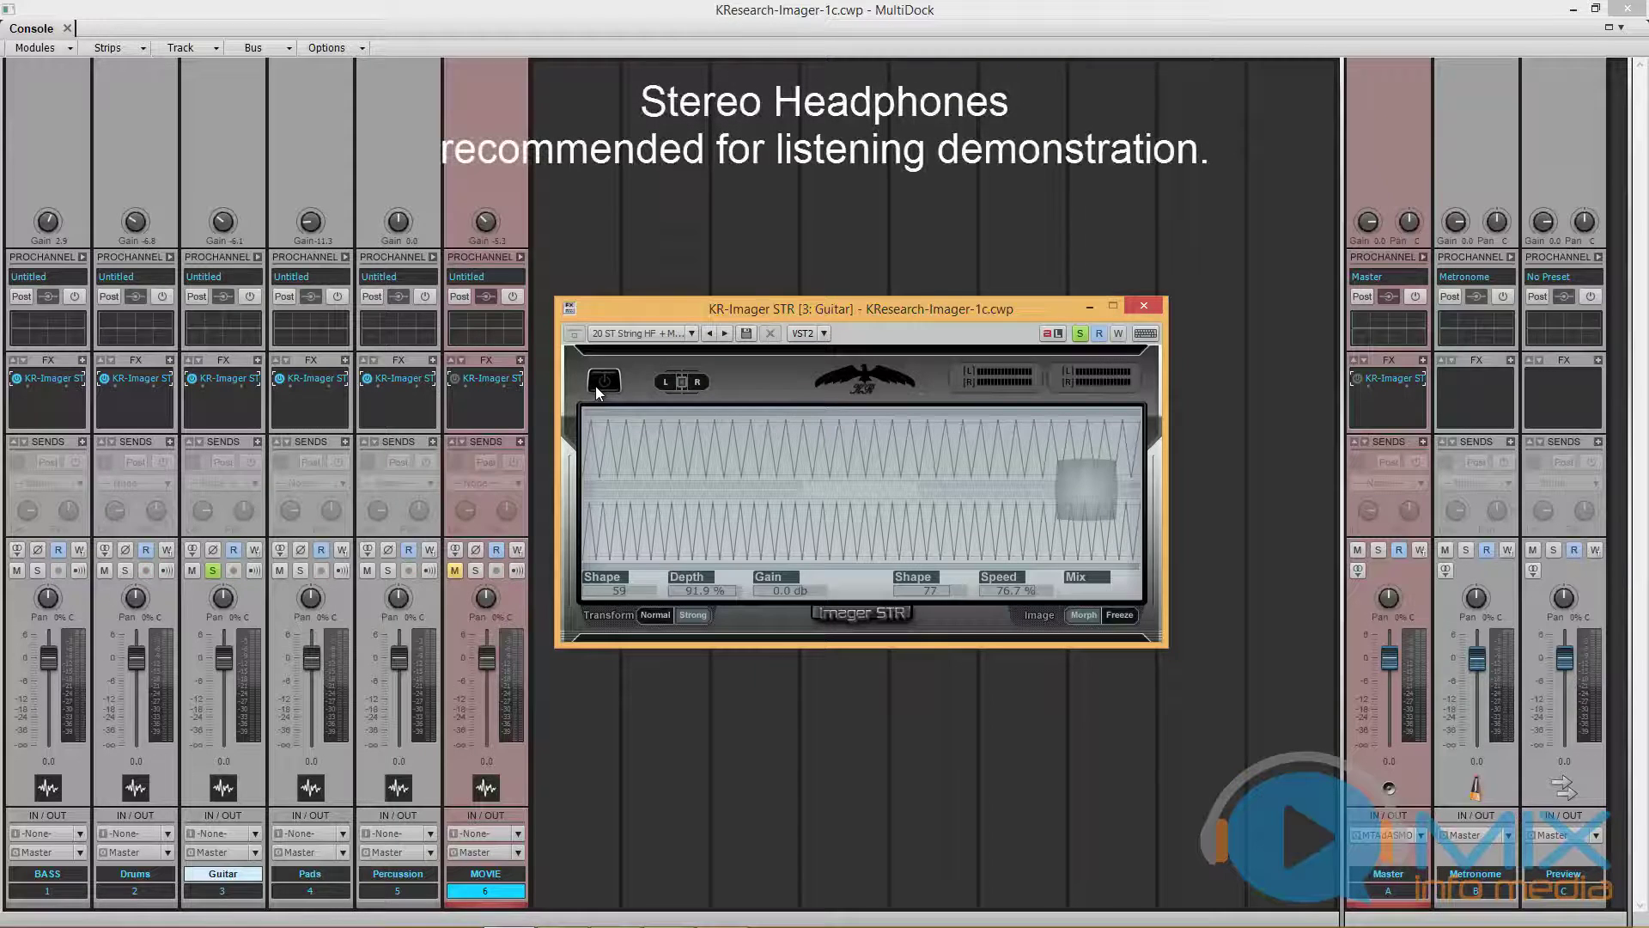
pyautogui.press('space')
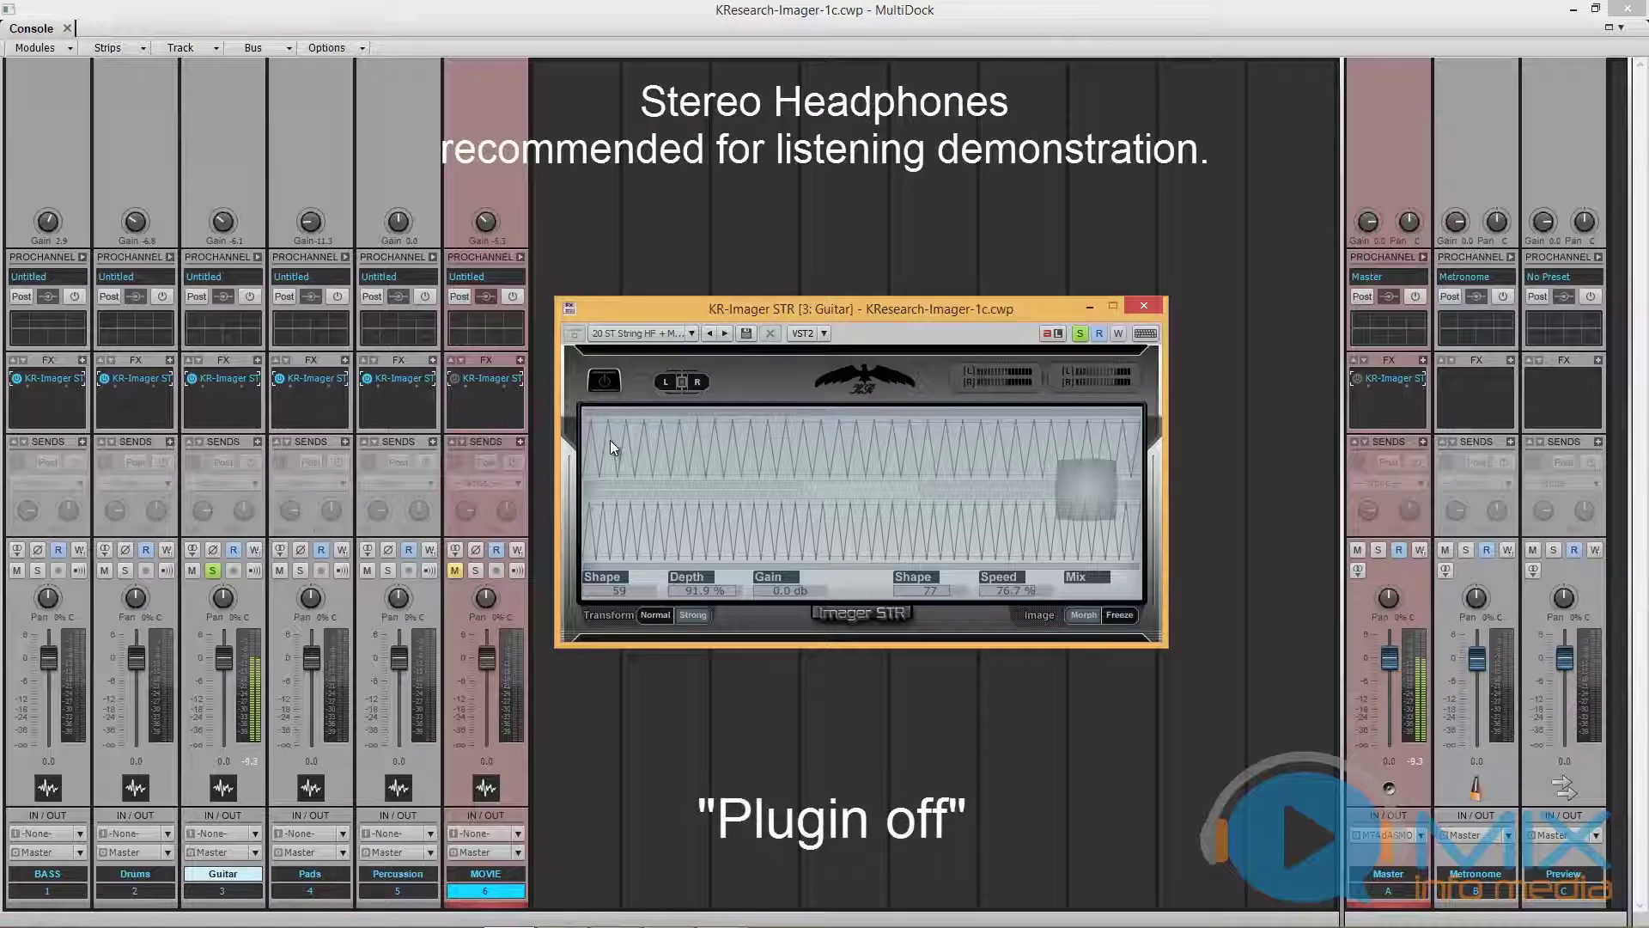
pyautogui.click(606, 383)
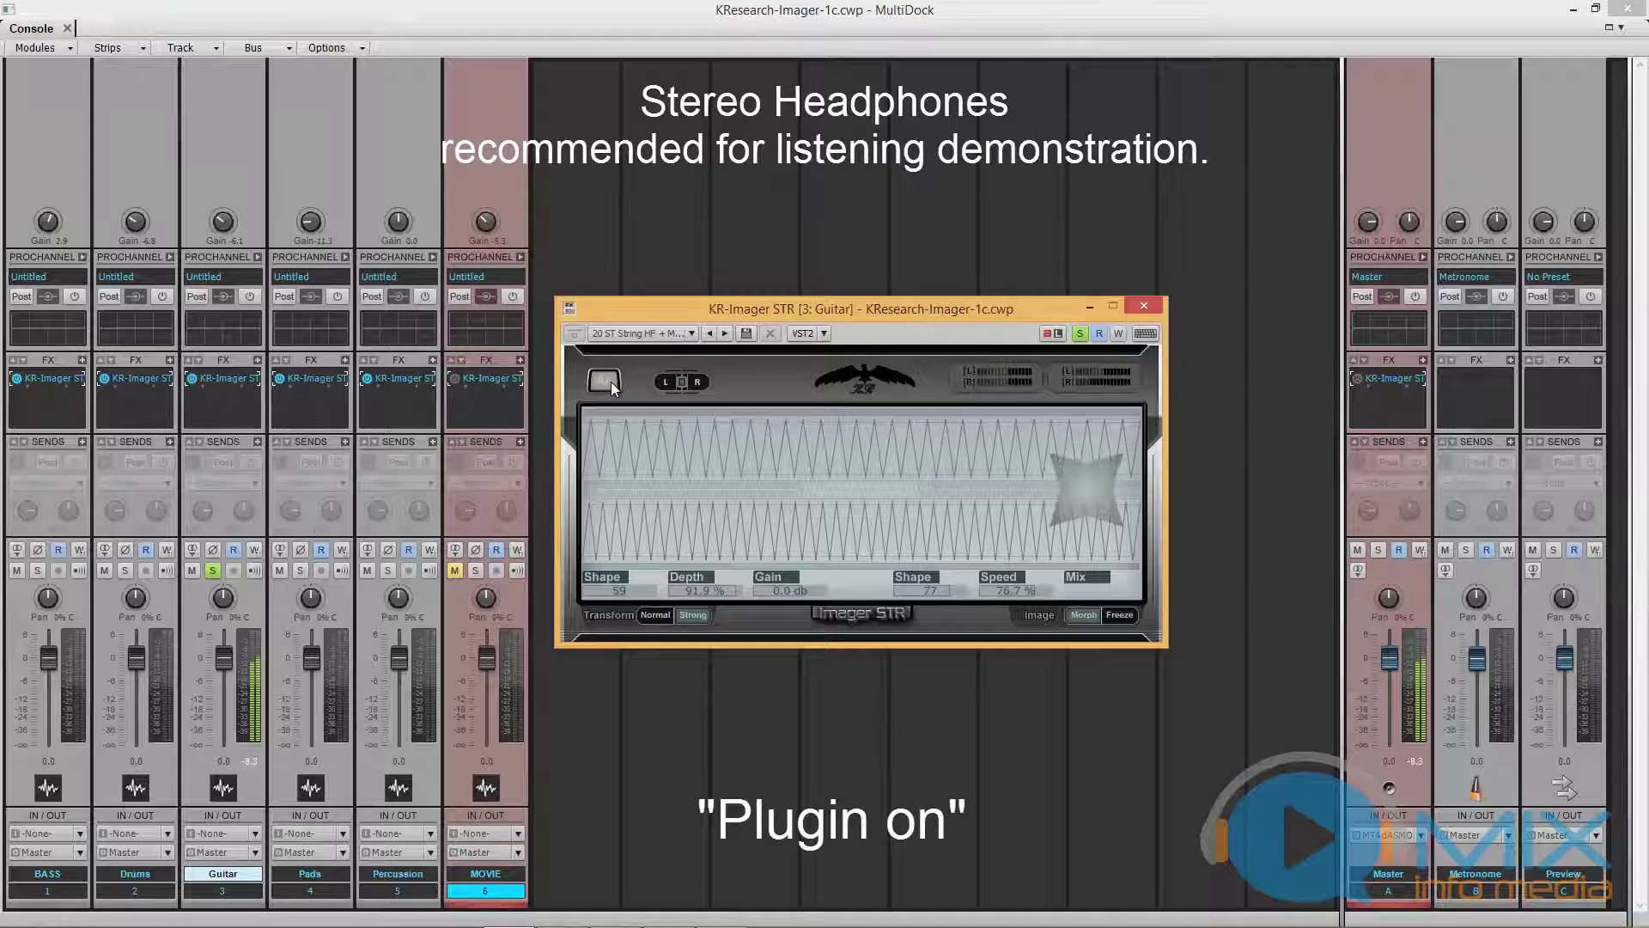
pyautogui.click(611, 382)
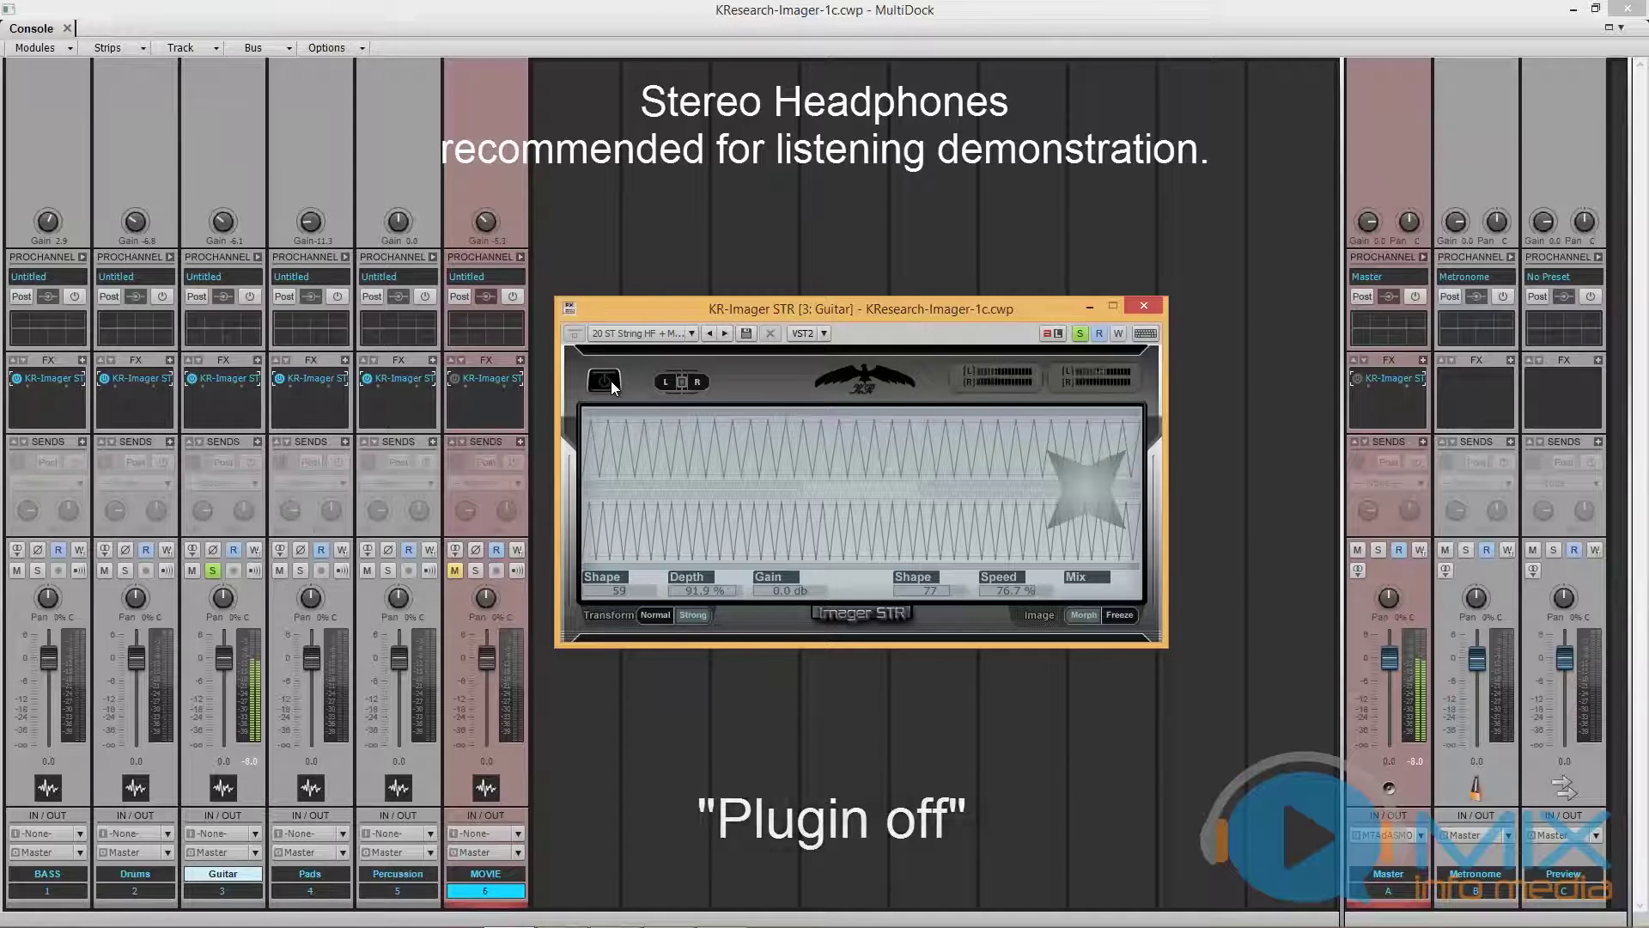
pyautogui.click(611, 380)
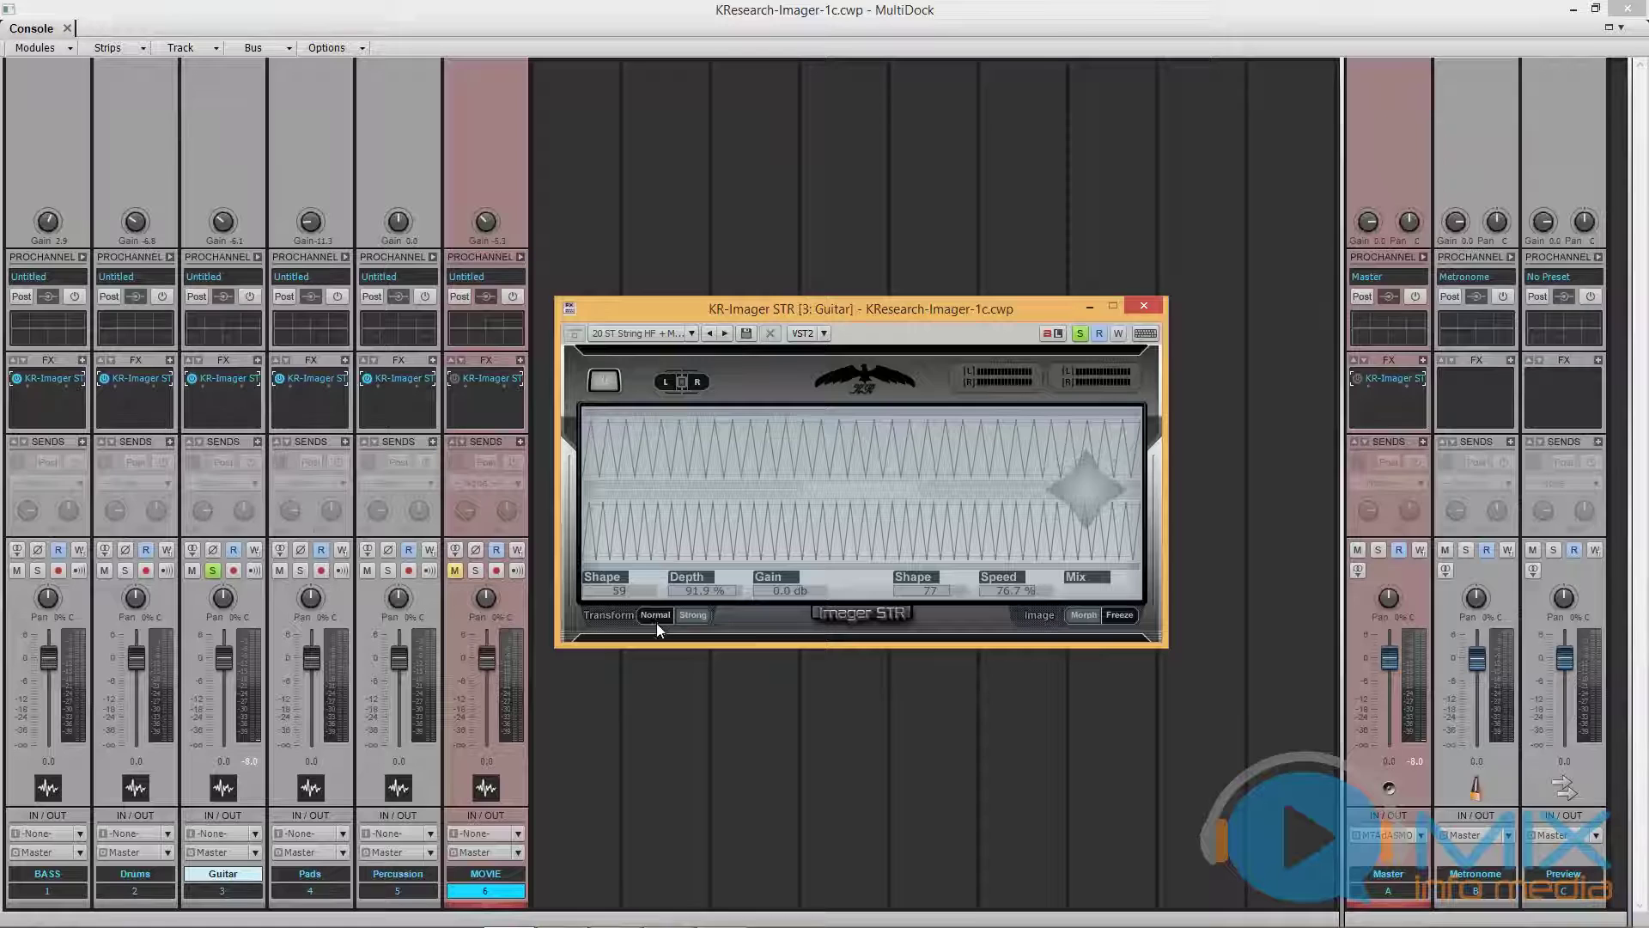
pyautogui.click(680, 616)
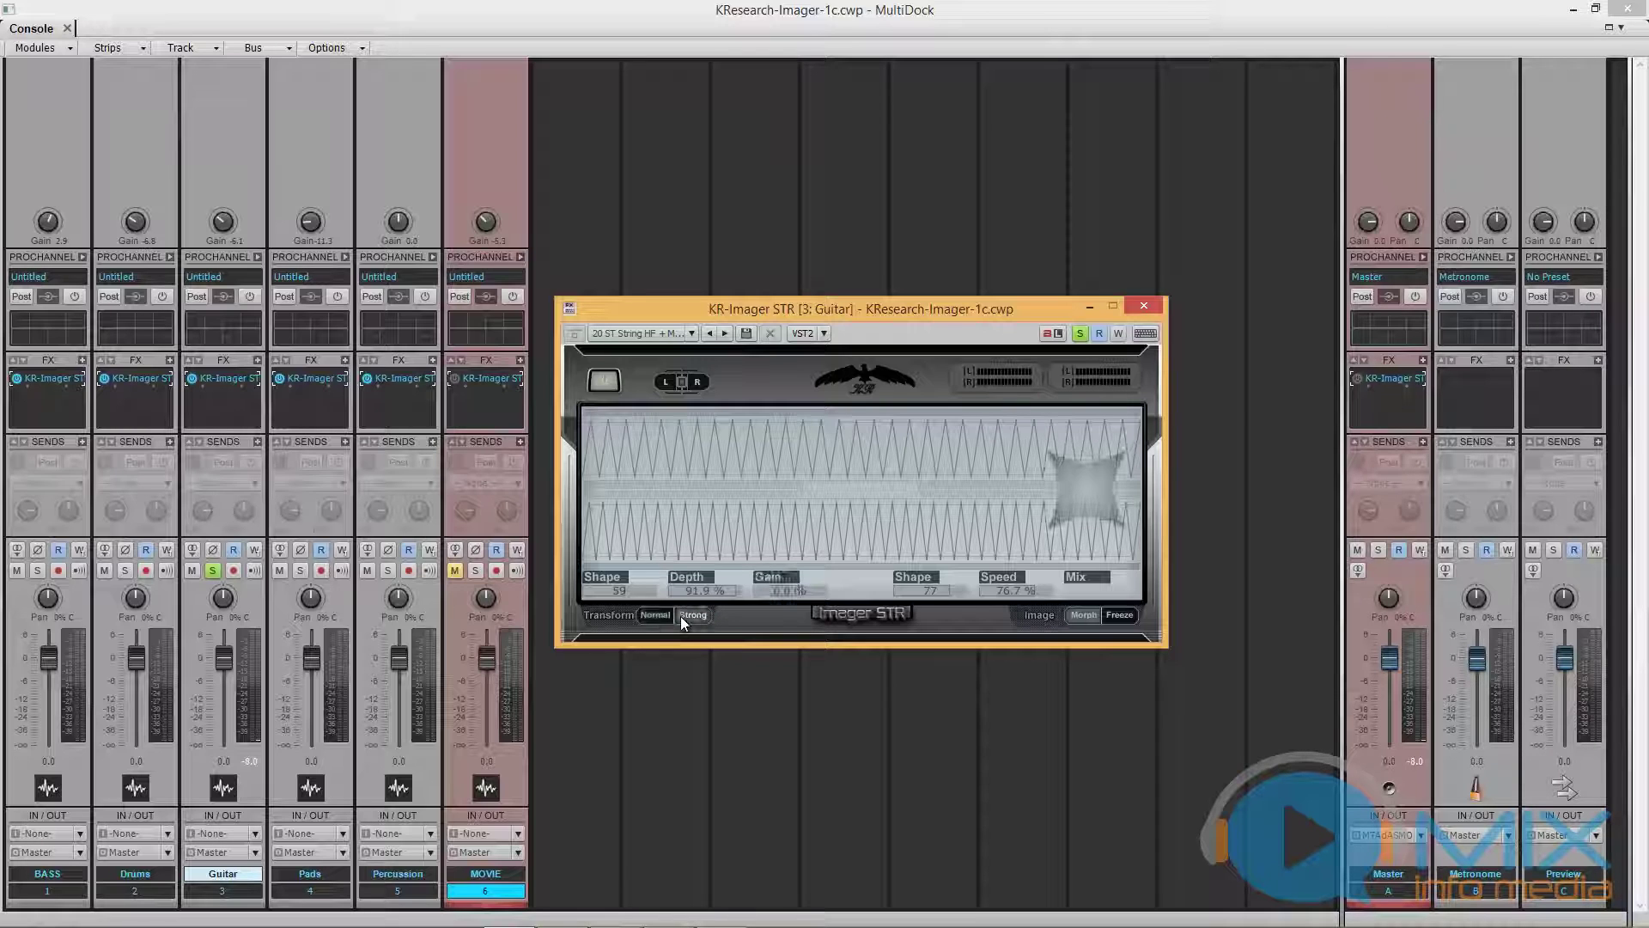
pyautogui.click(679, 615)
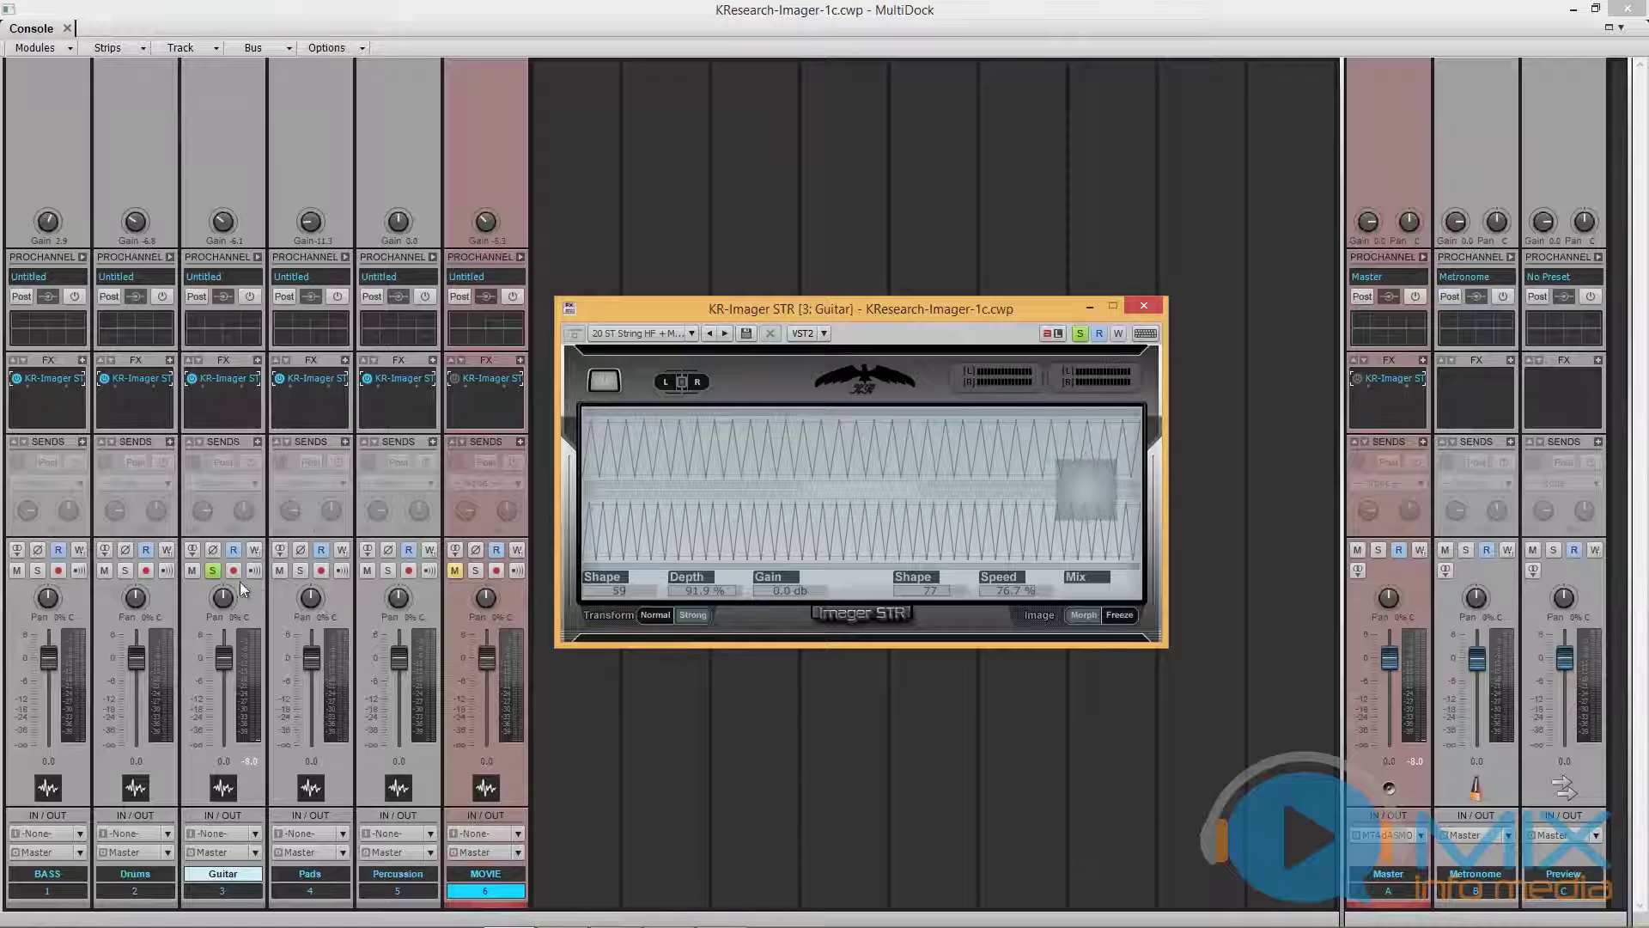
# Unsolo the Guitar track and return the playhead to the project start
pyautogui.click(214, 571)
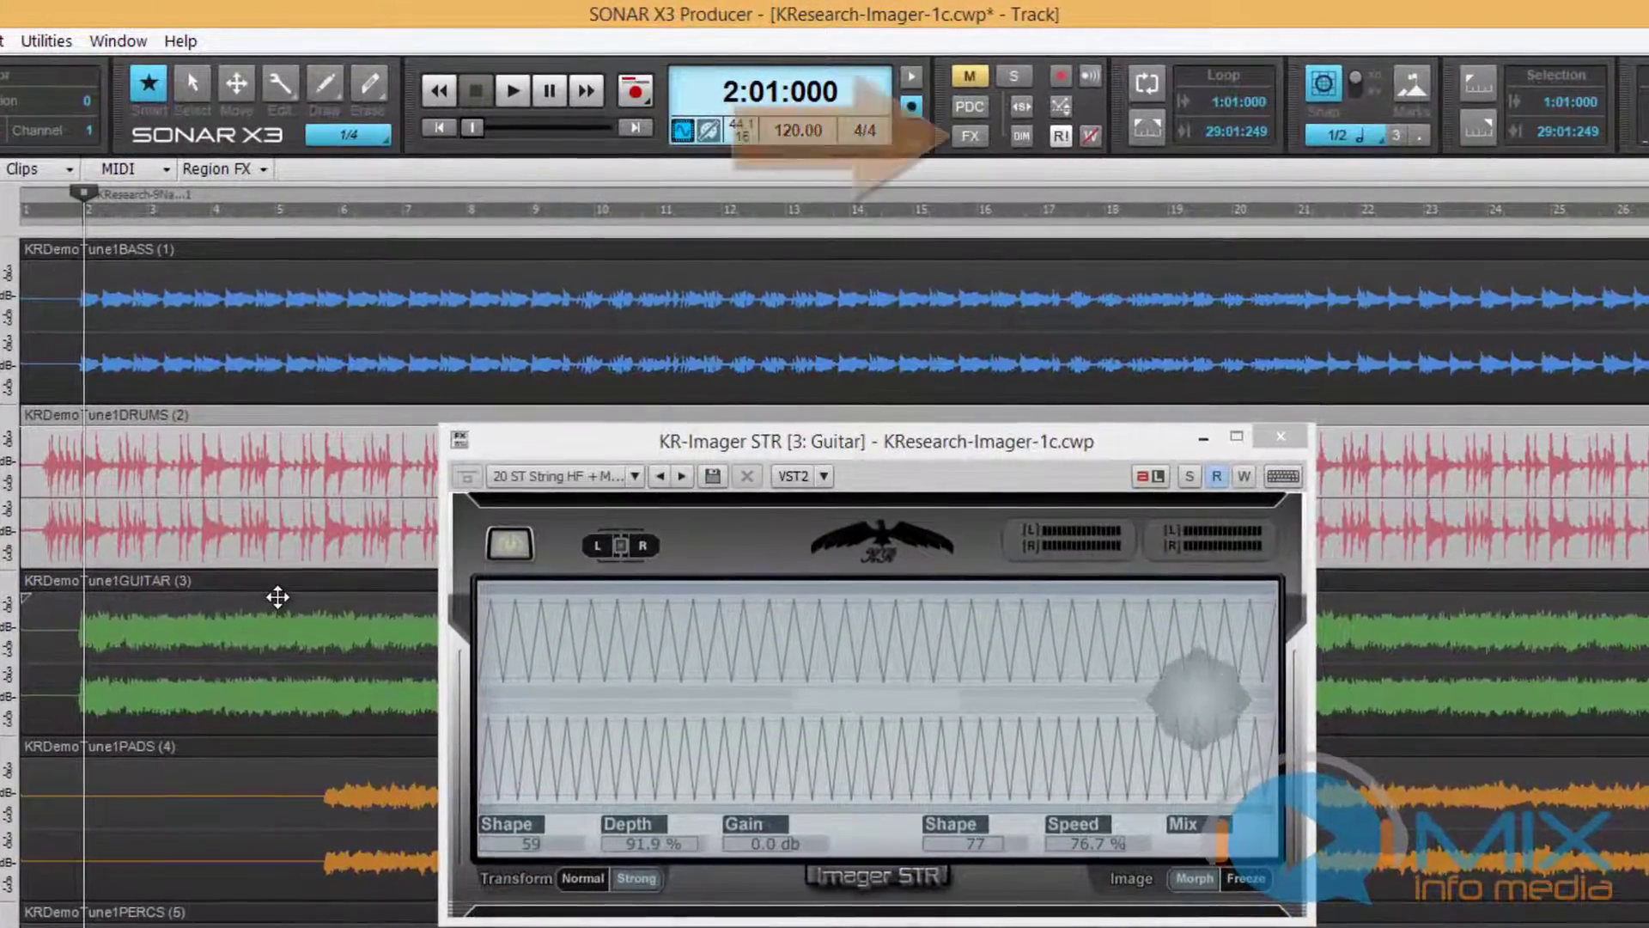
pyautogui.click(440, 127)
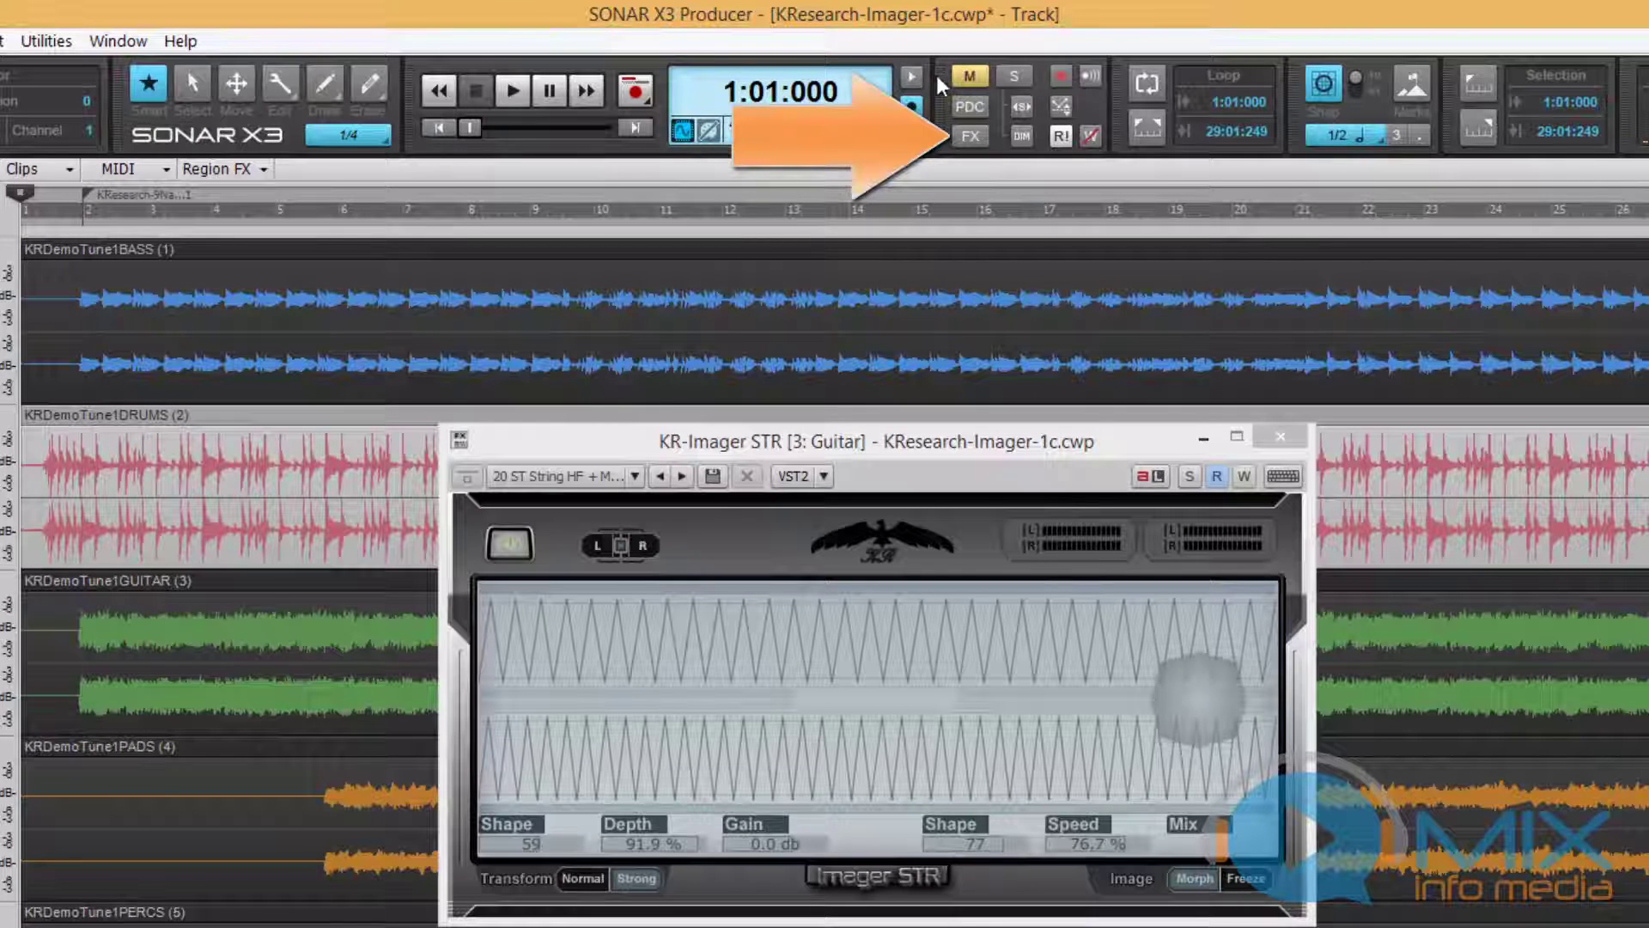
# Play the full mix toggling Bypass All Audio Effects on and off, then stop at 1:01:000
pyautogui.click(968, 135)
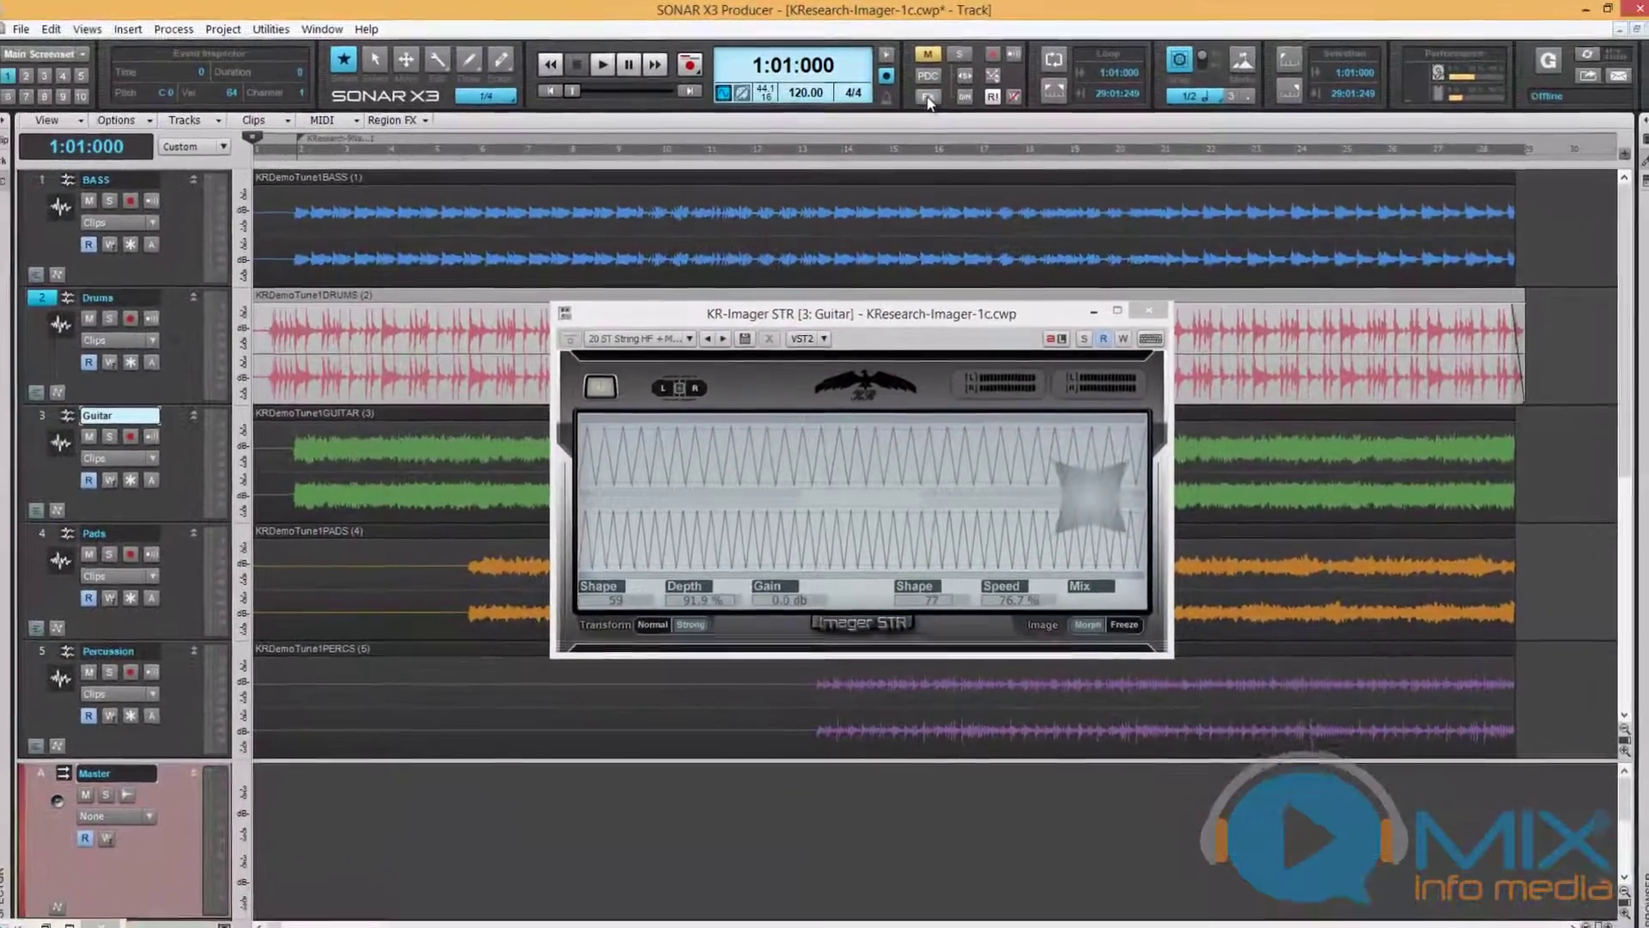
pyautogui.press('space')
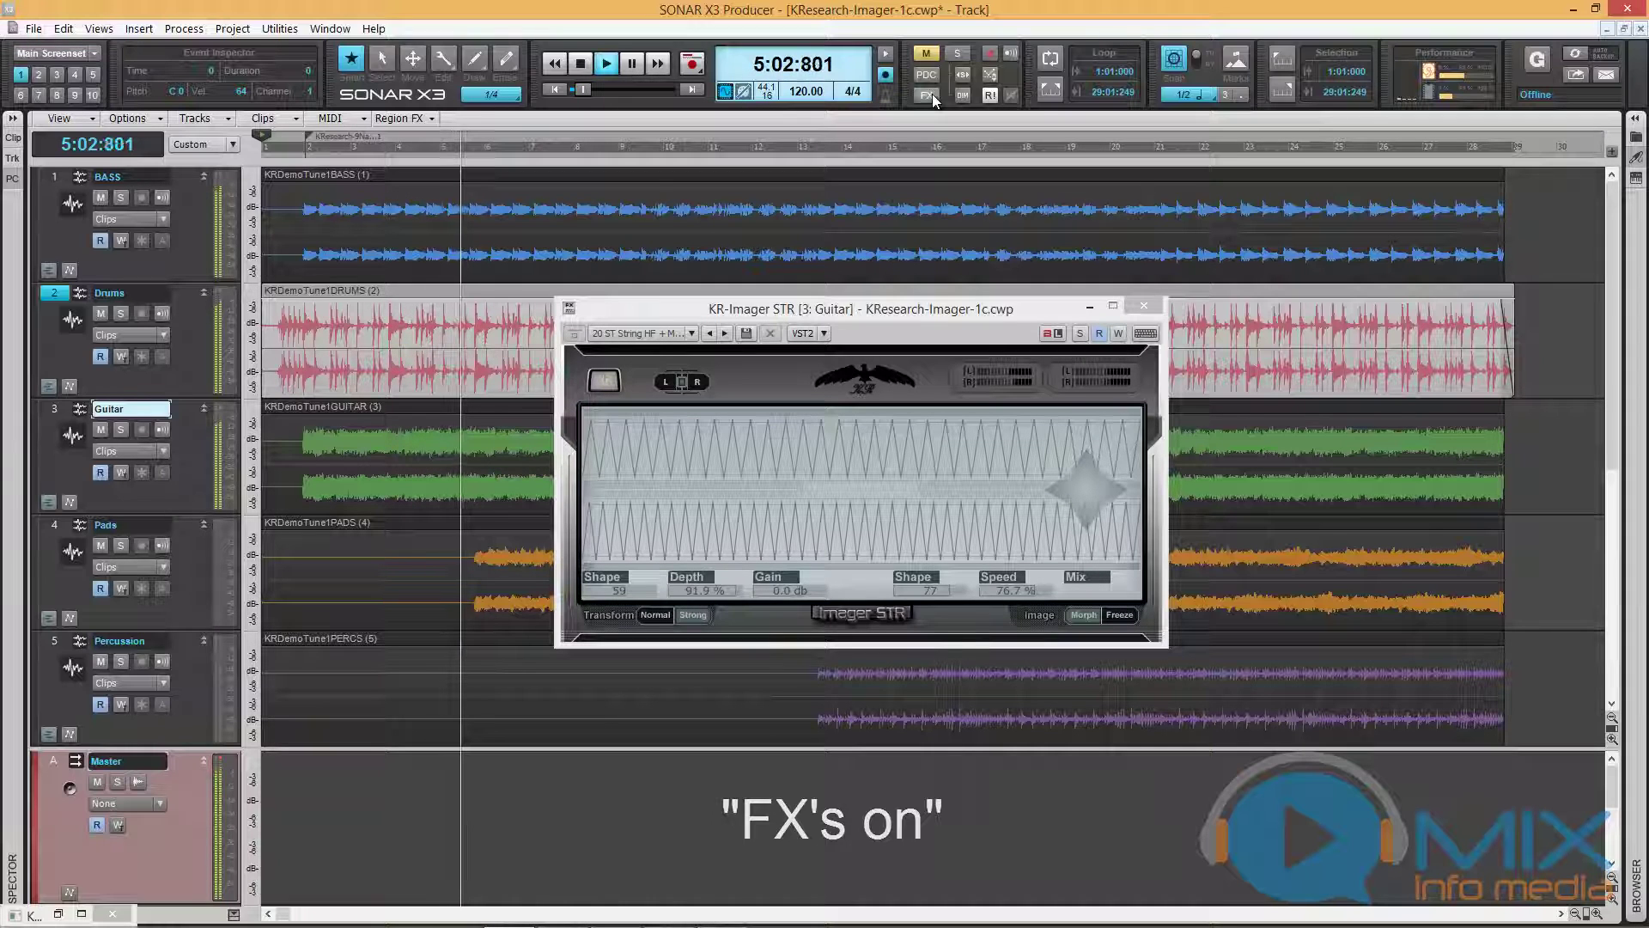
pyautogui.click(926, 94)
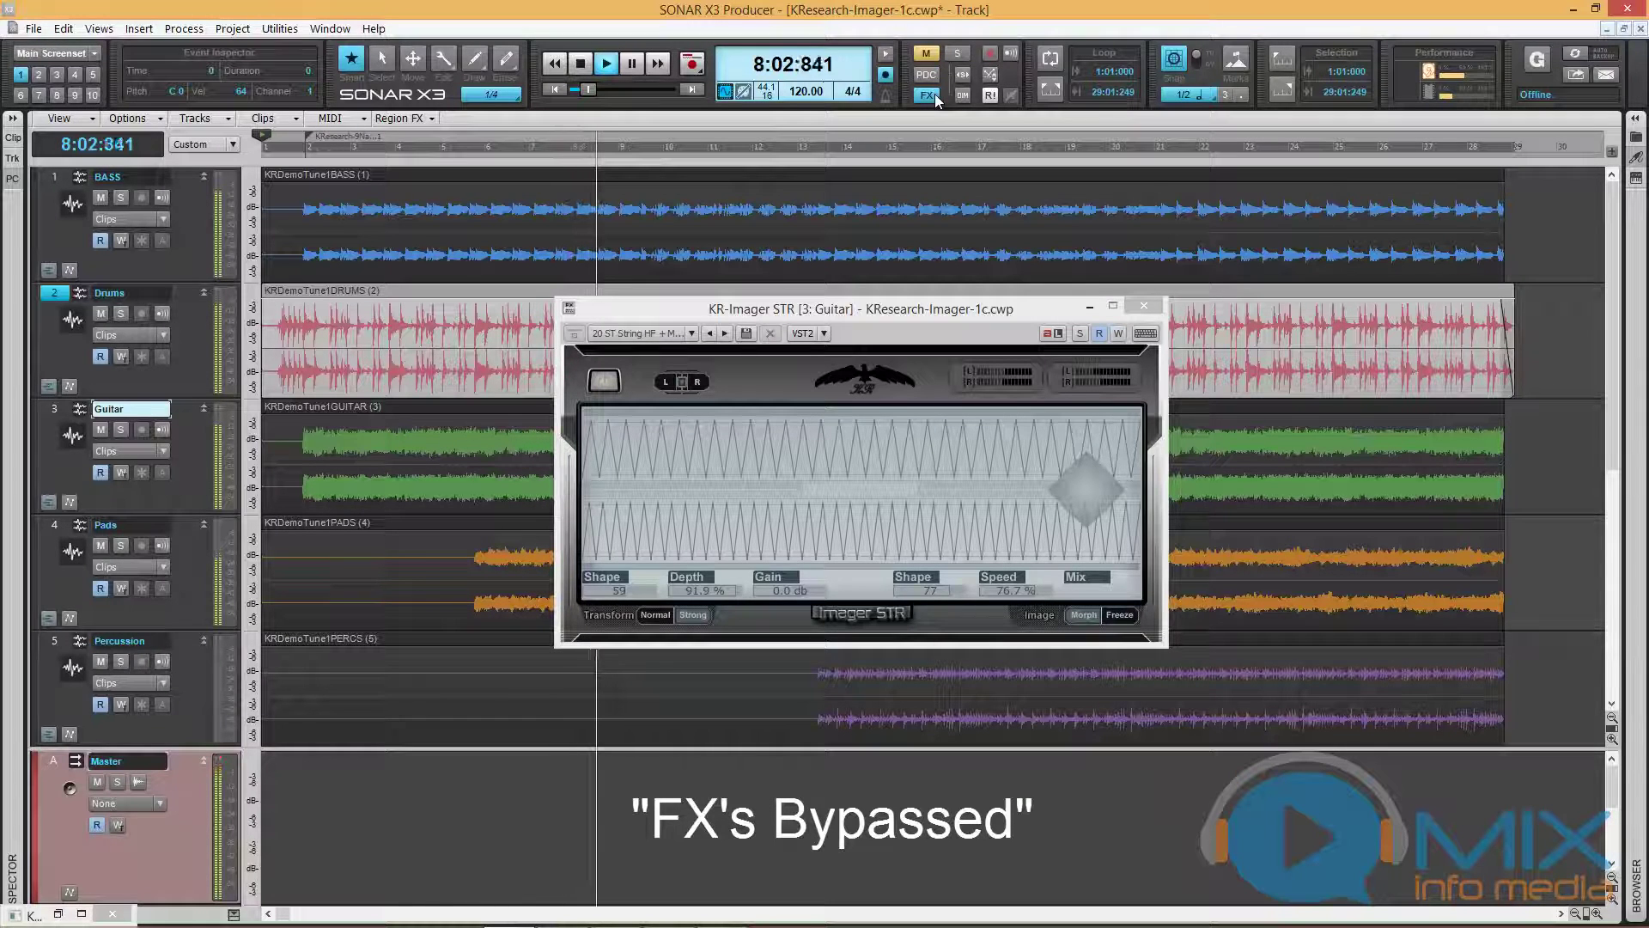
pyautogui.click(928, 95)
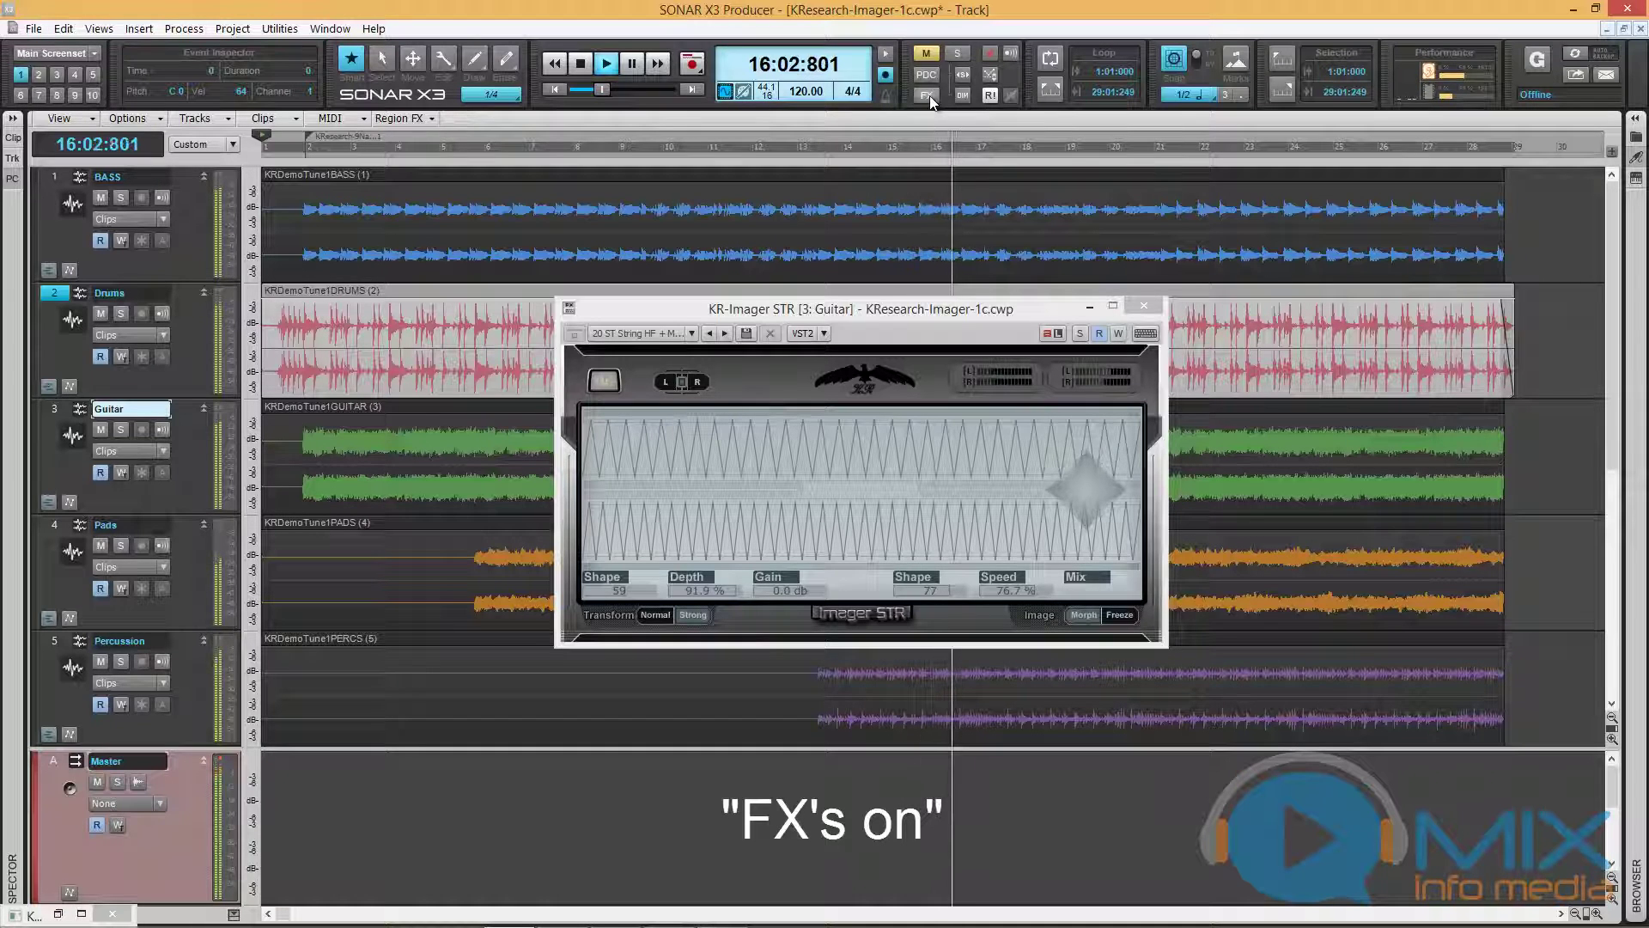
pyautogui.click(928, 96)
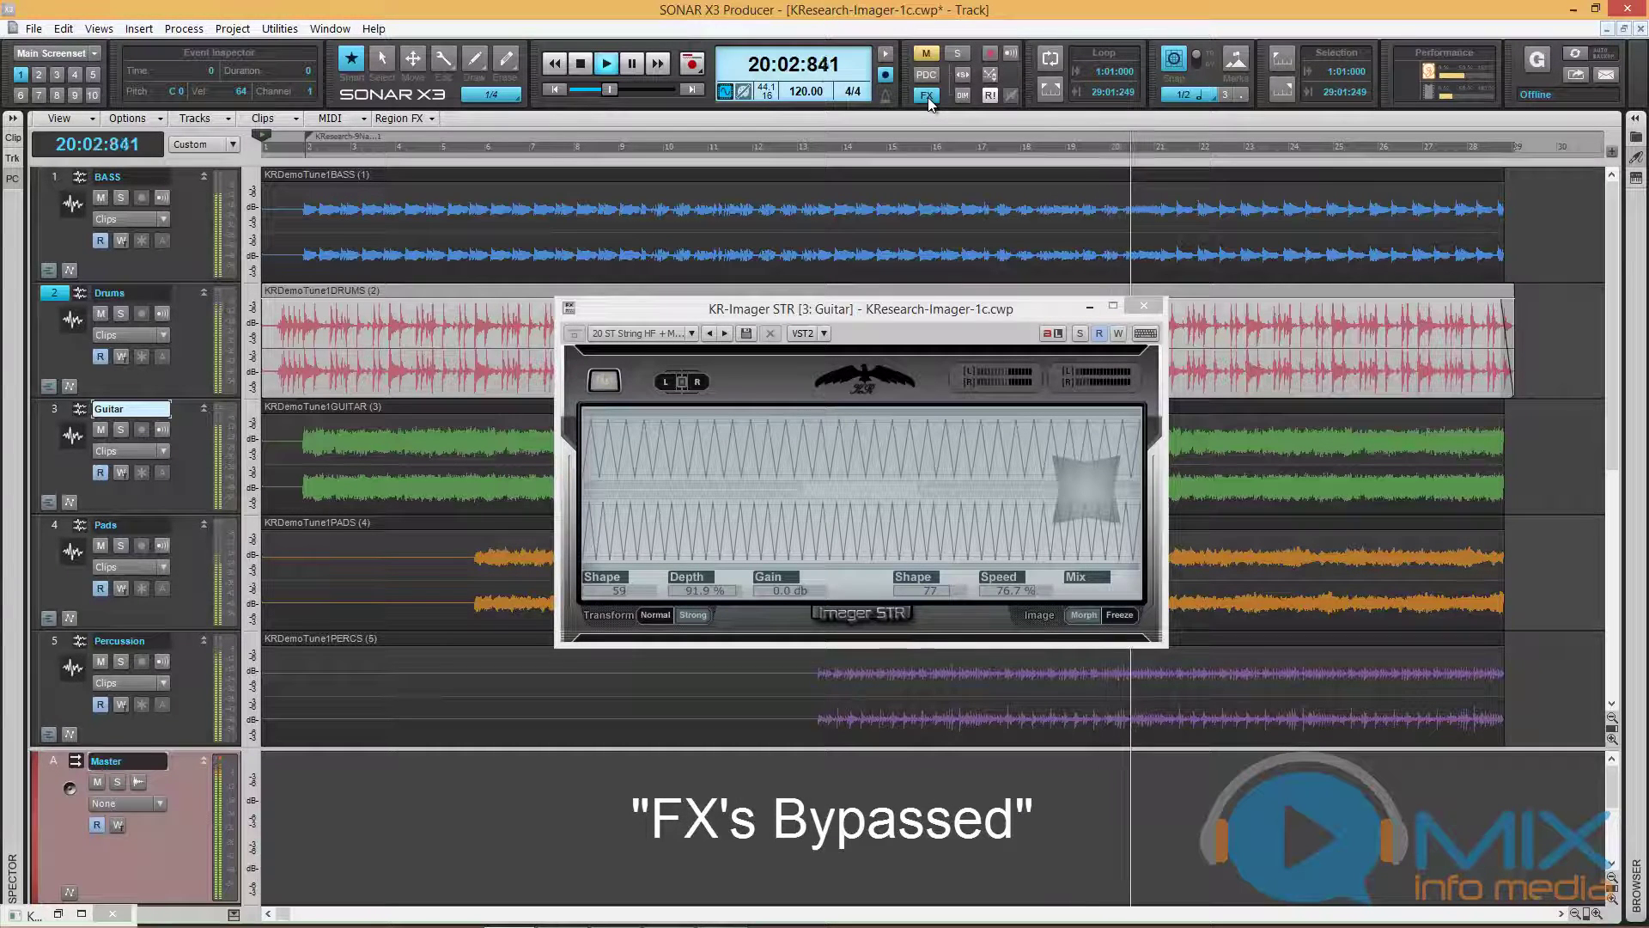
pyautogui.press('space')
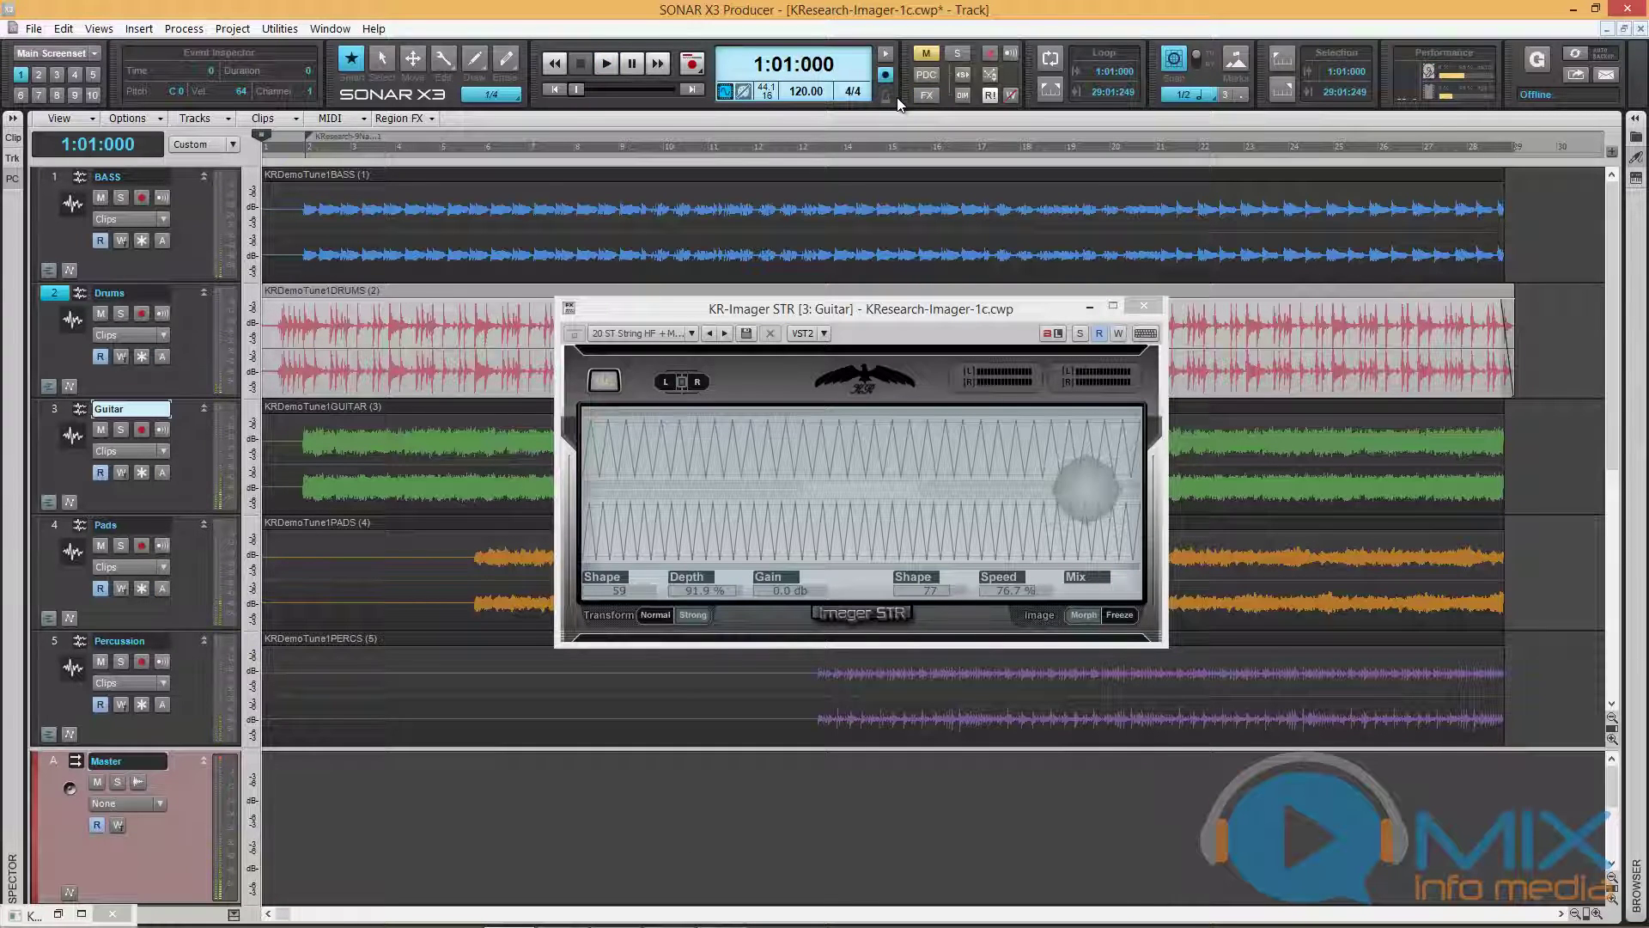
# Switch to the Console with Alt+2 and open the Master imager, confirming its 48 Master Pop+Sw+M preset
pyautogui.hotkey('alt', '2')
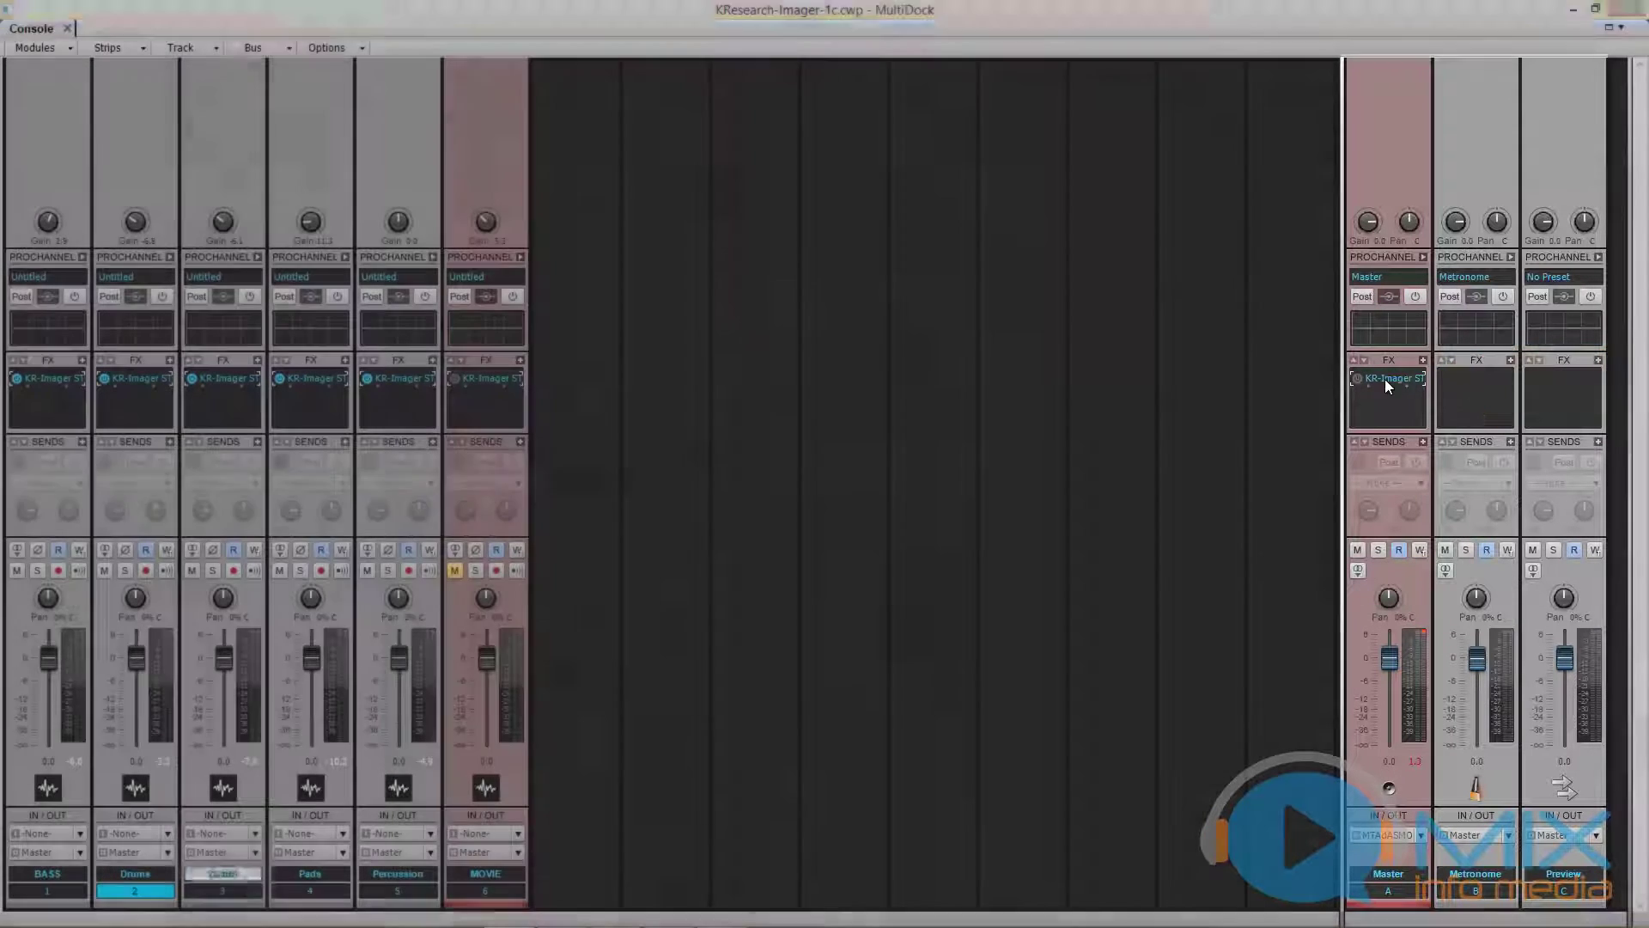
pyautogui.doubleClick(1386, 379)
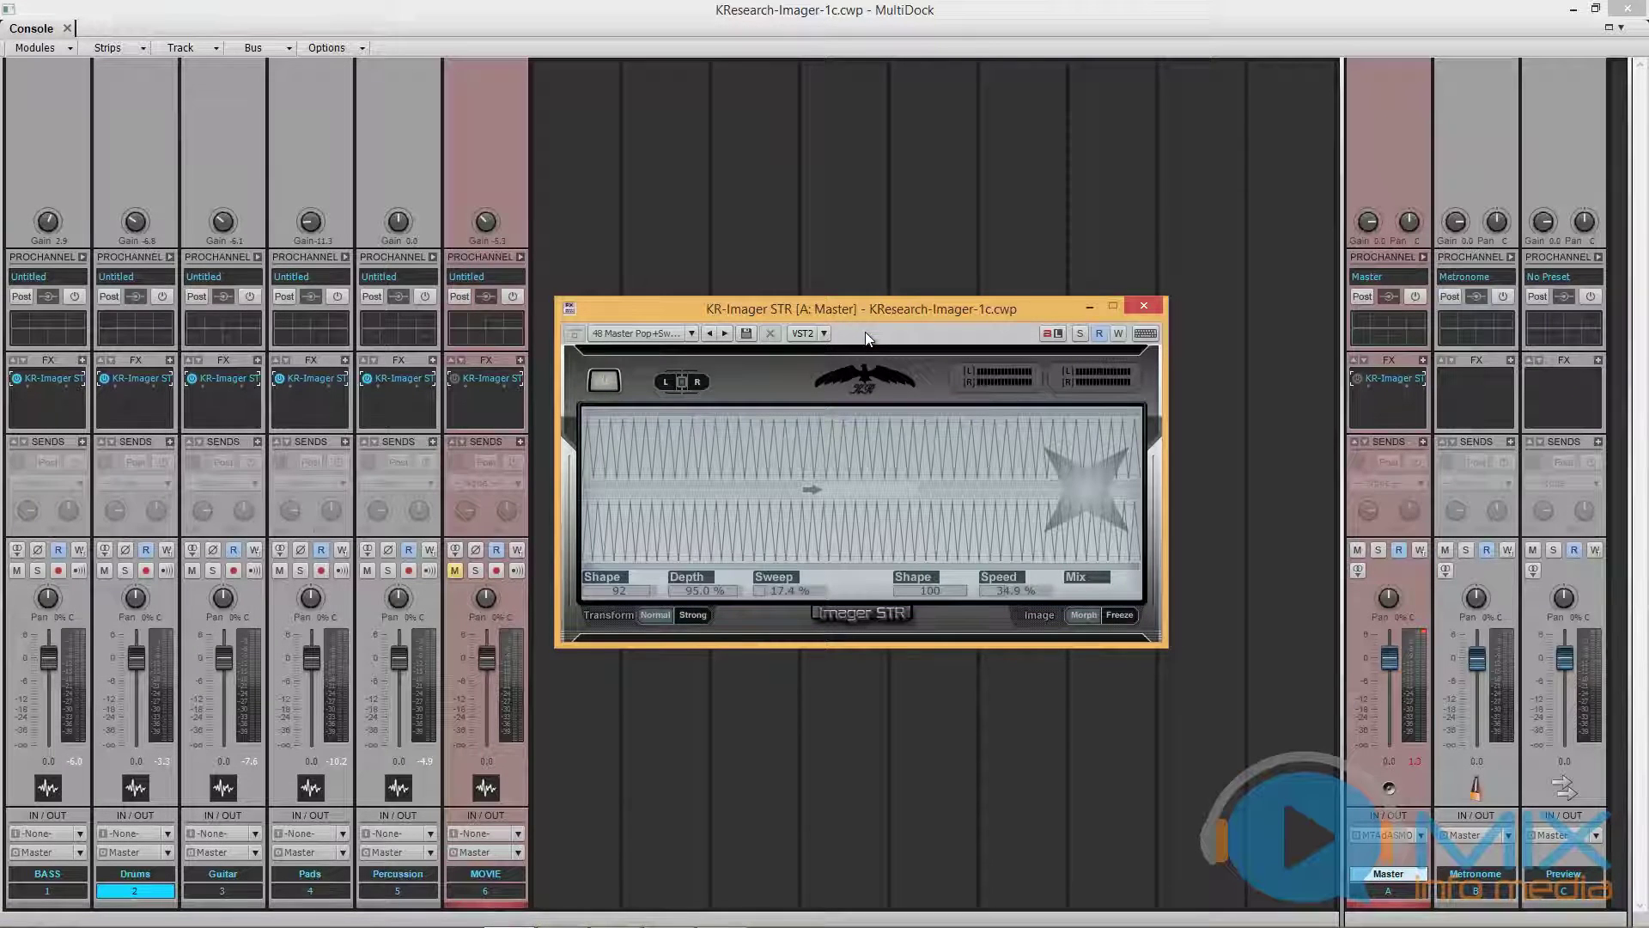
pyautogui.click(692, 333)
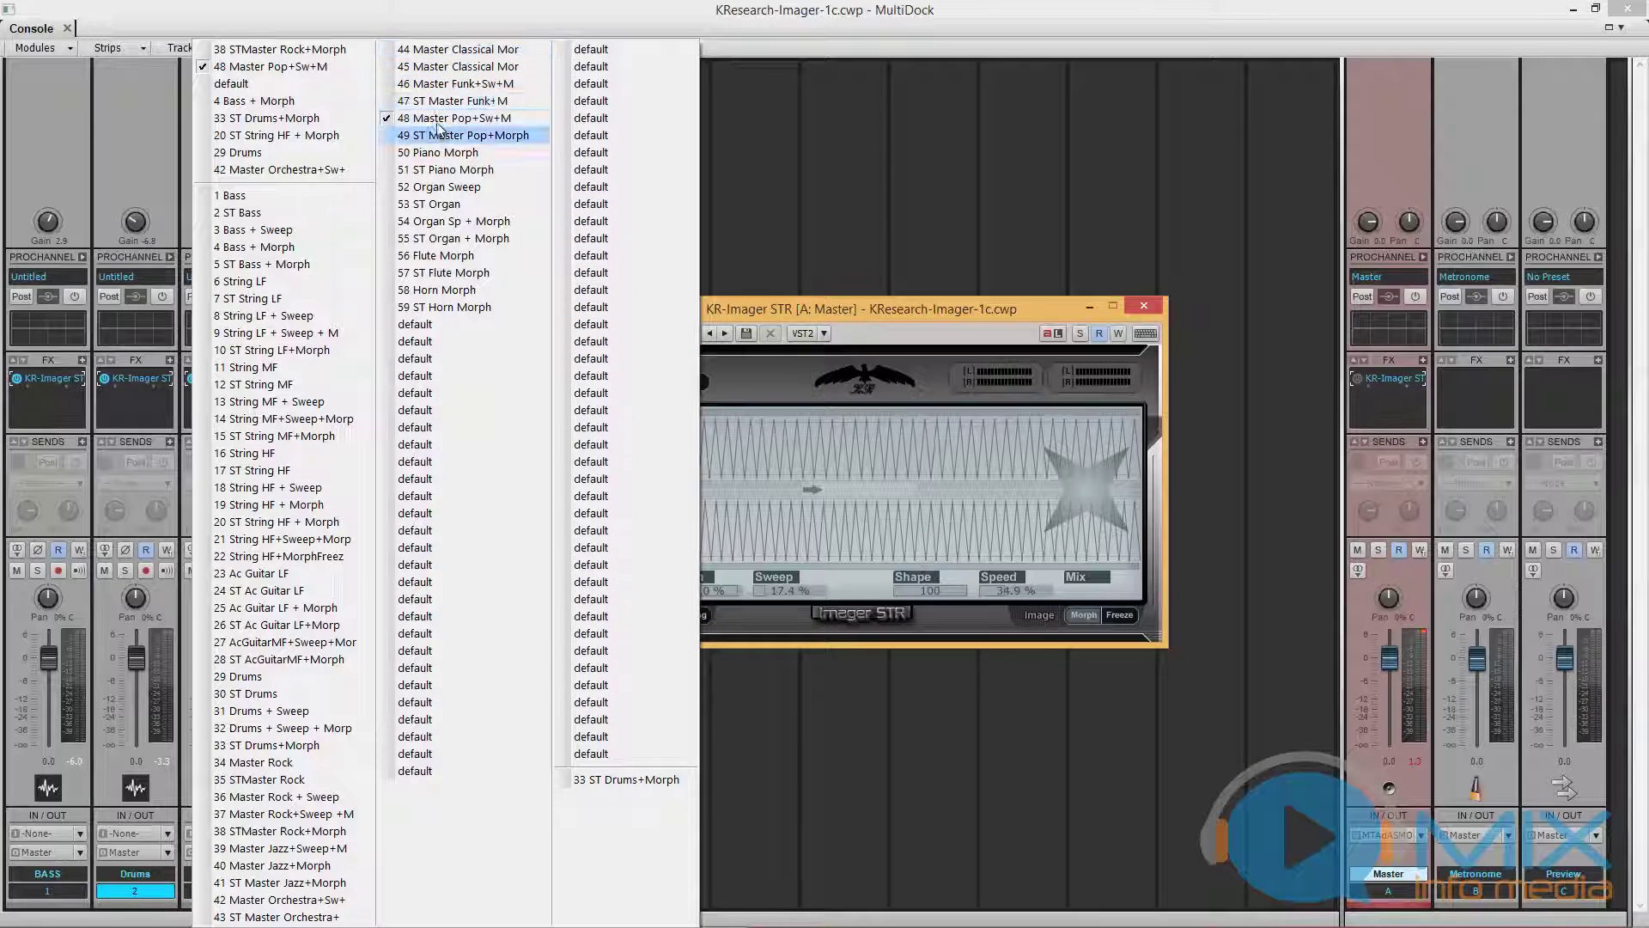
pyautogui.click(862, 308)
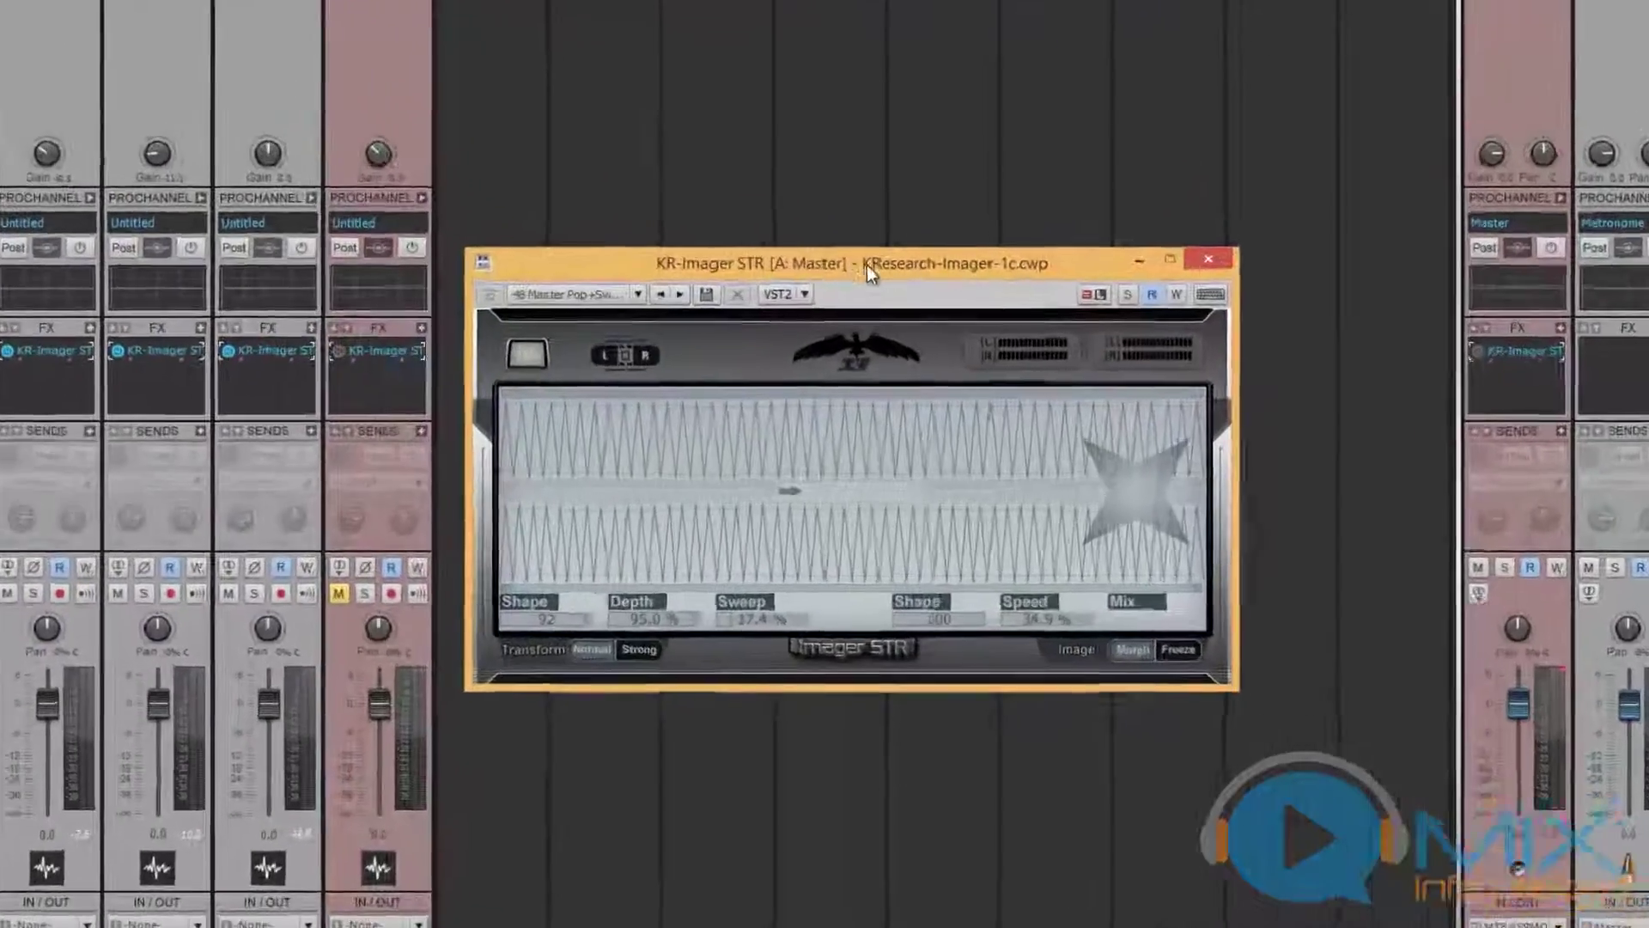